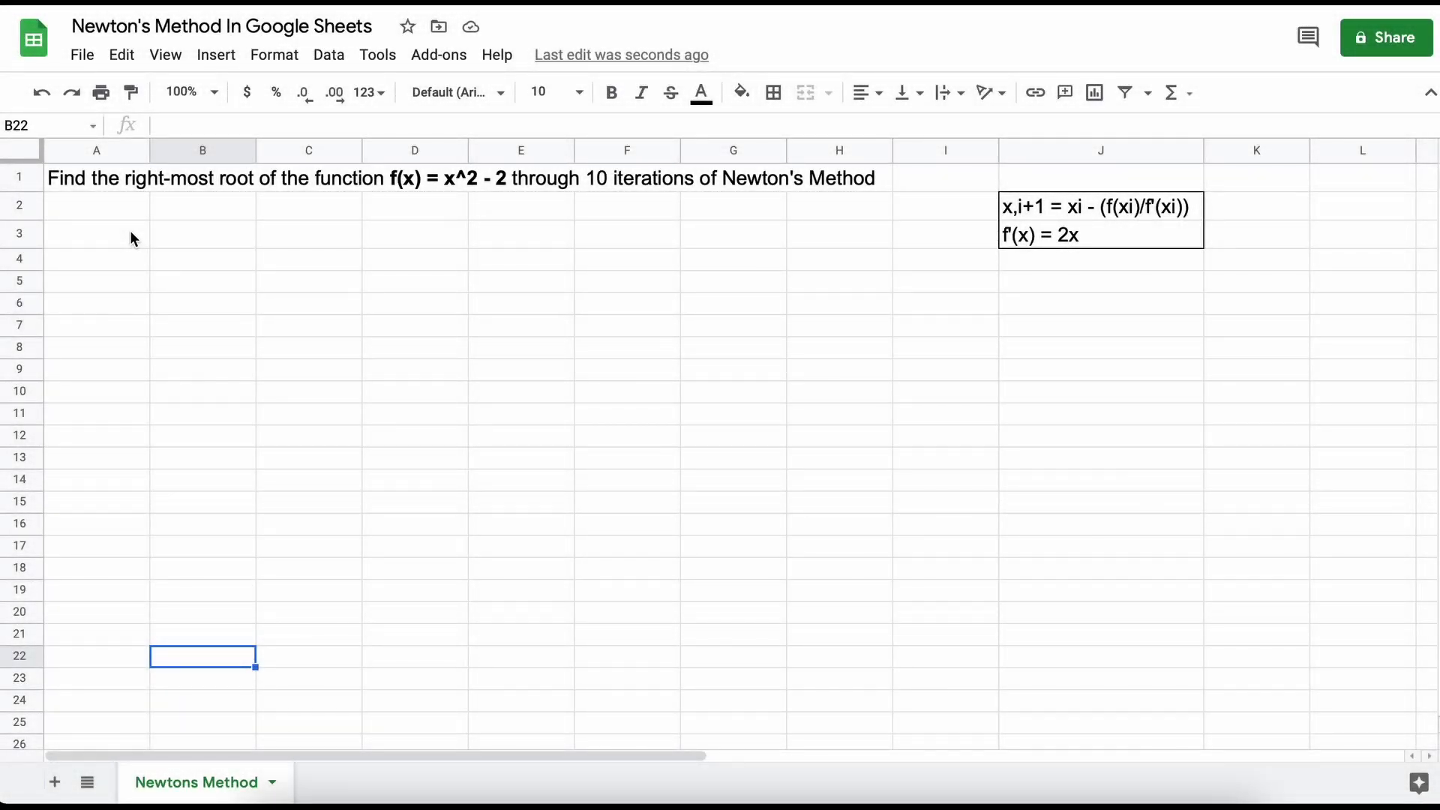
Step: Enter the headers Iteration, x, current and f(x,current) across cells B5 to D5
click(135, 264)
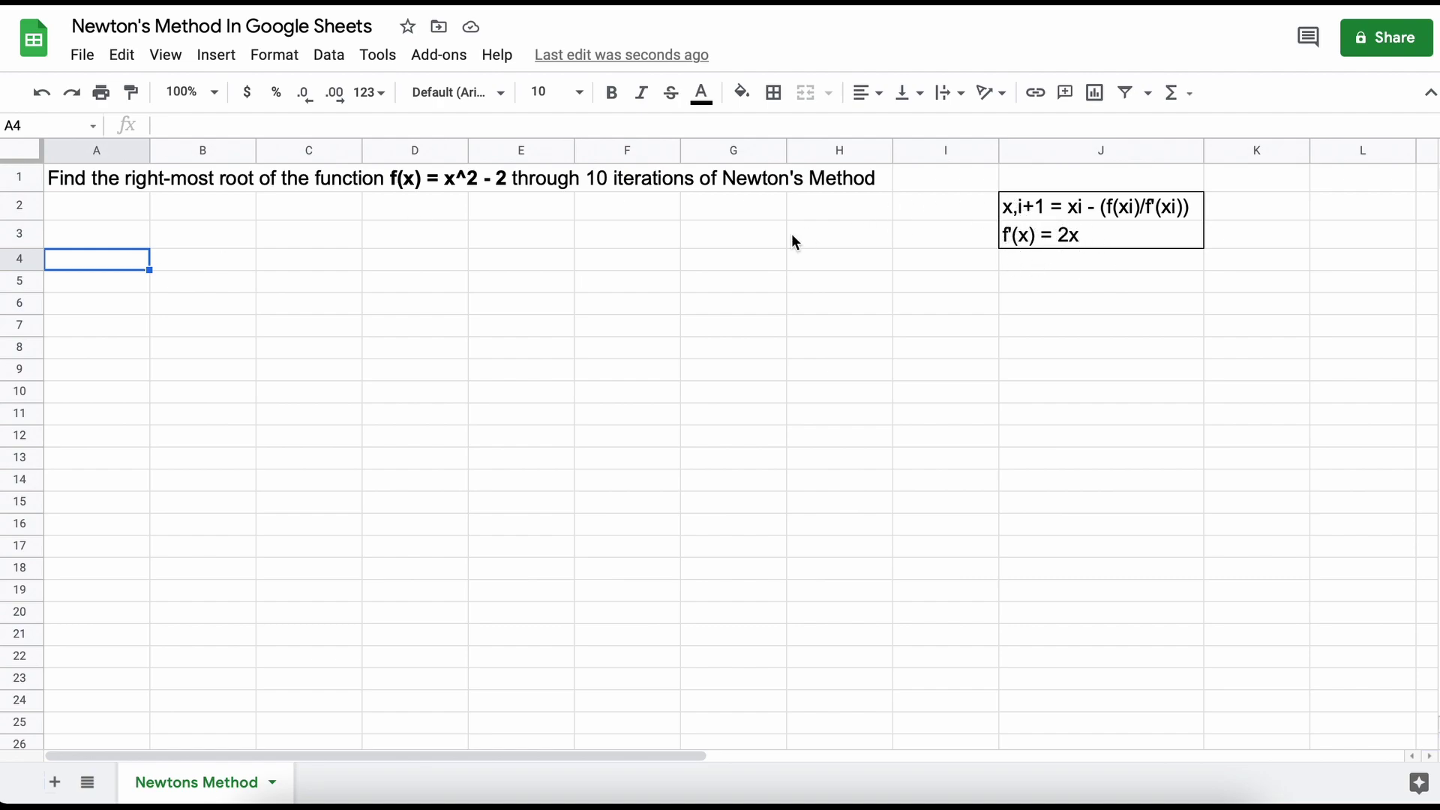
click(184, 285)
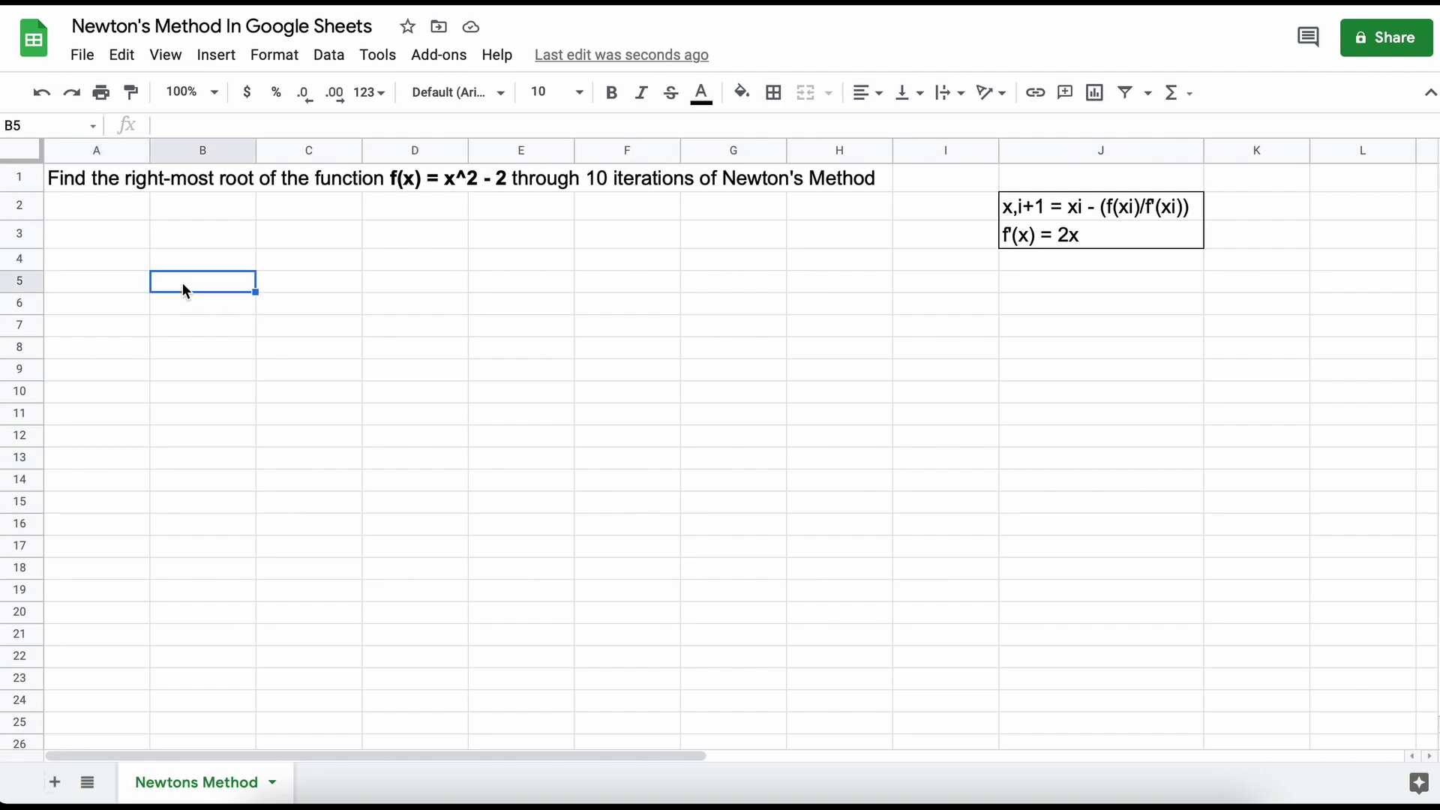
text(Iteration)
key(Tab)
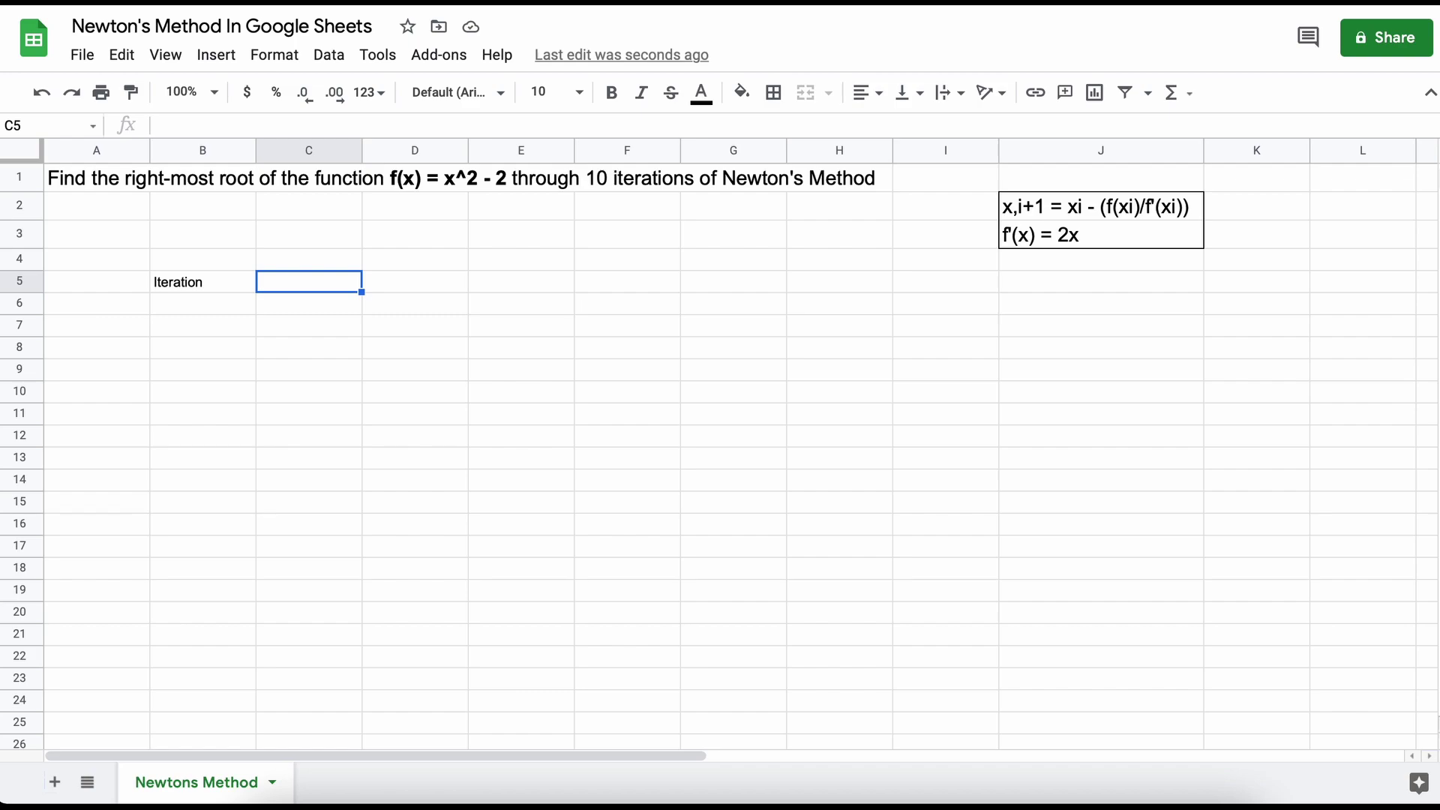
text(x)
text(, current)
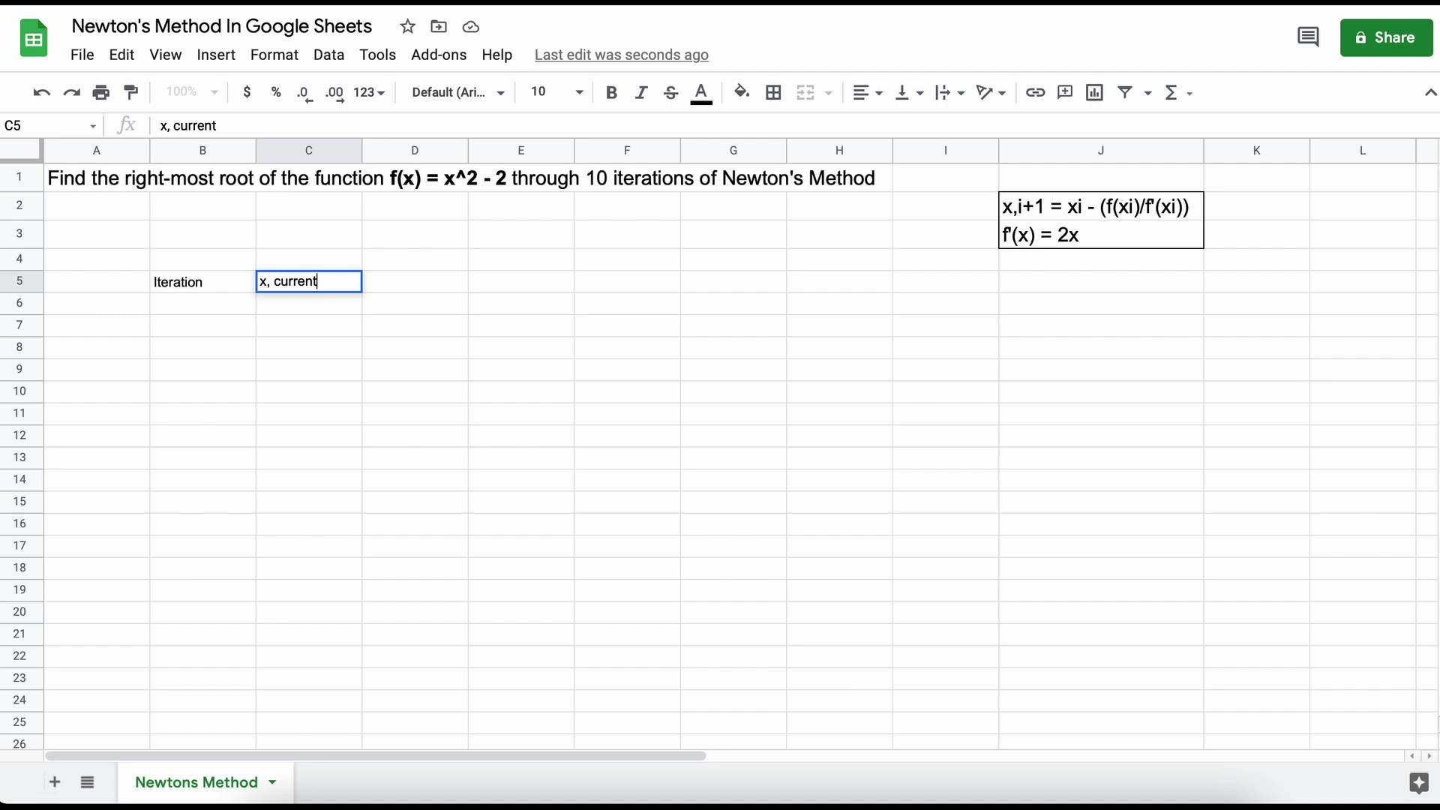
key(Tab)
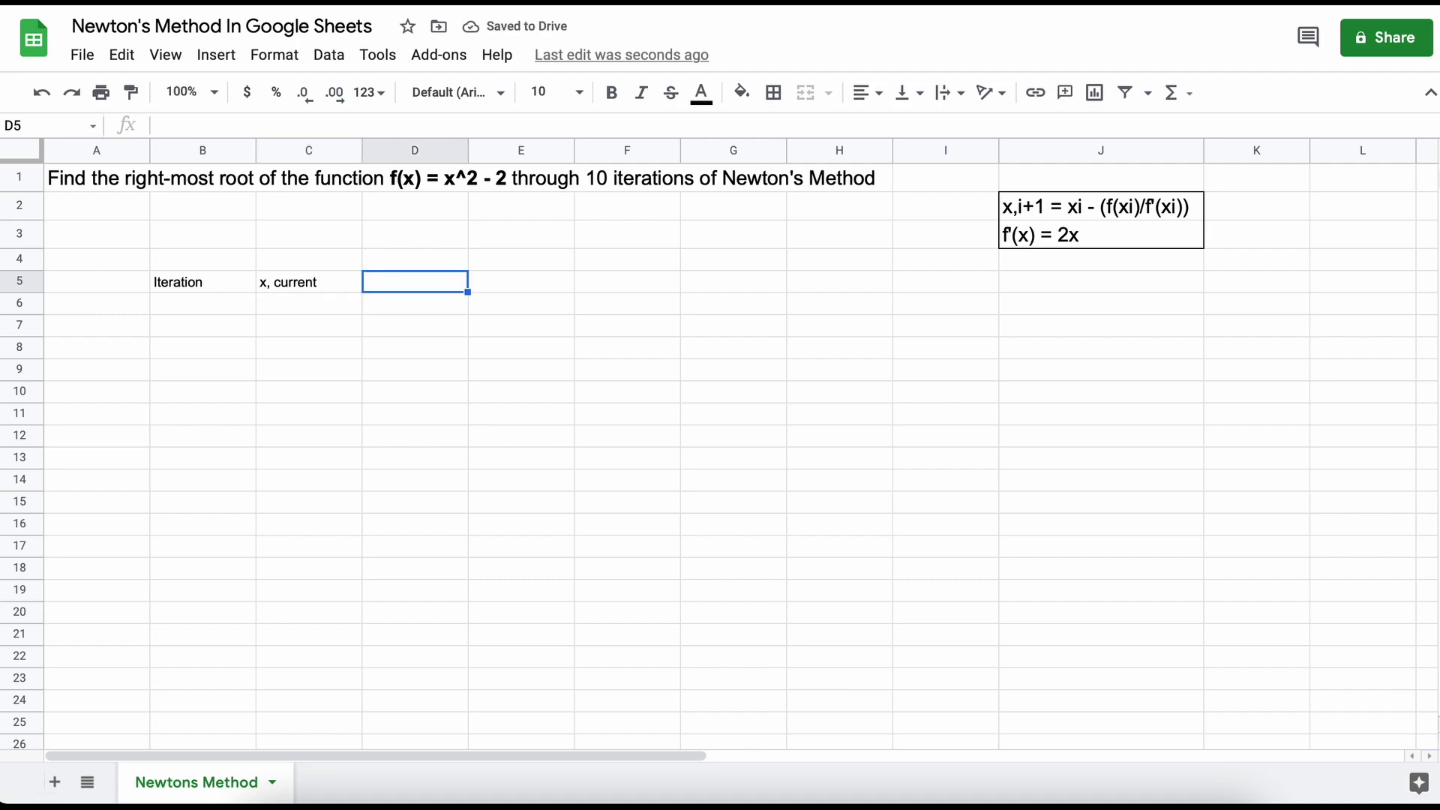
text(f()
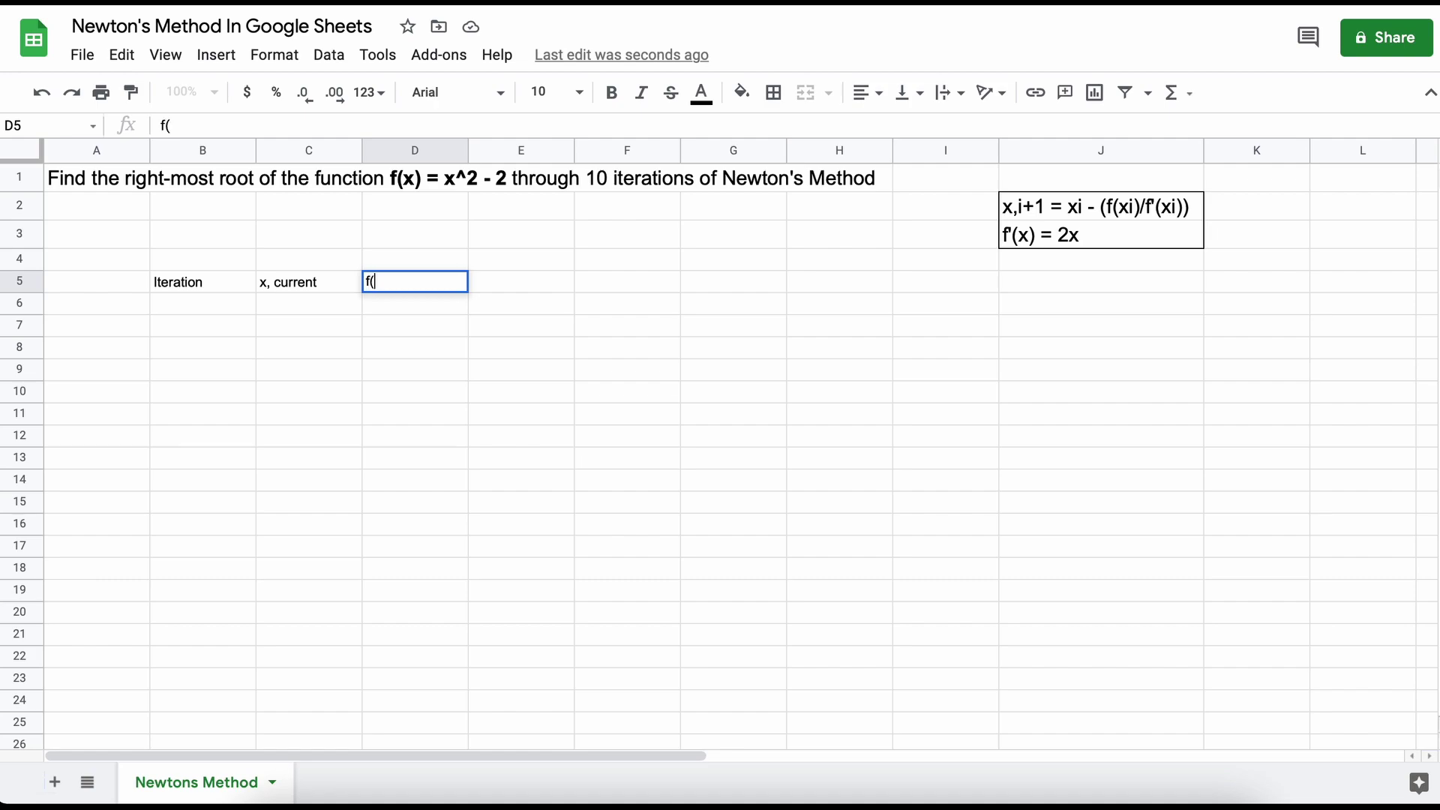
text(x,cu)
text(rrent))
Step: Enter =(C6)^2-2 in D6 so f(x) computes from the current x, showing -2
key(Return)
text(=)
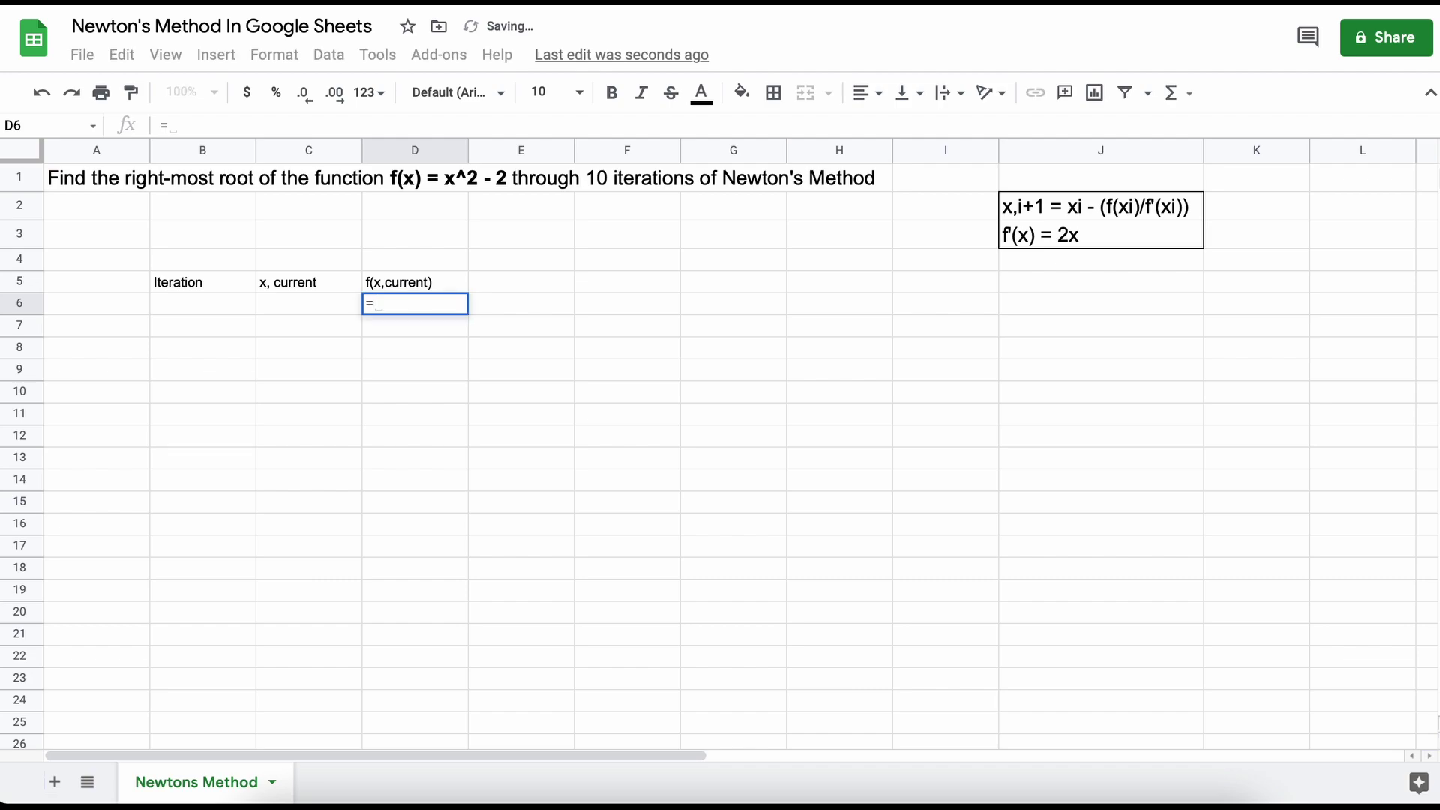
text(()
click(314, 299)
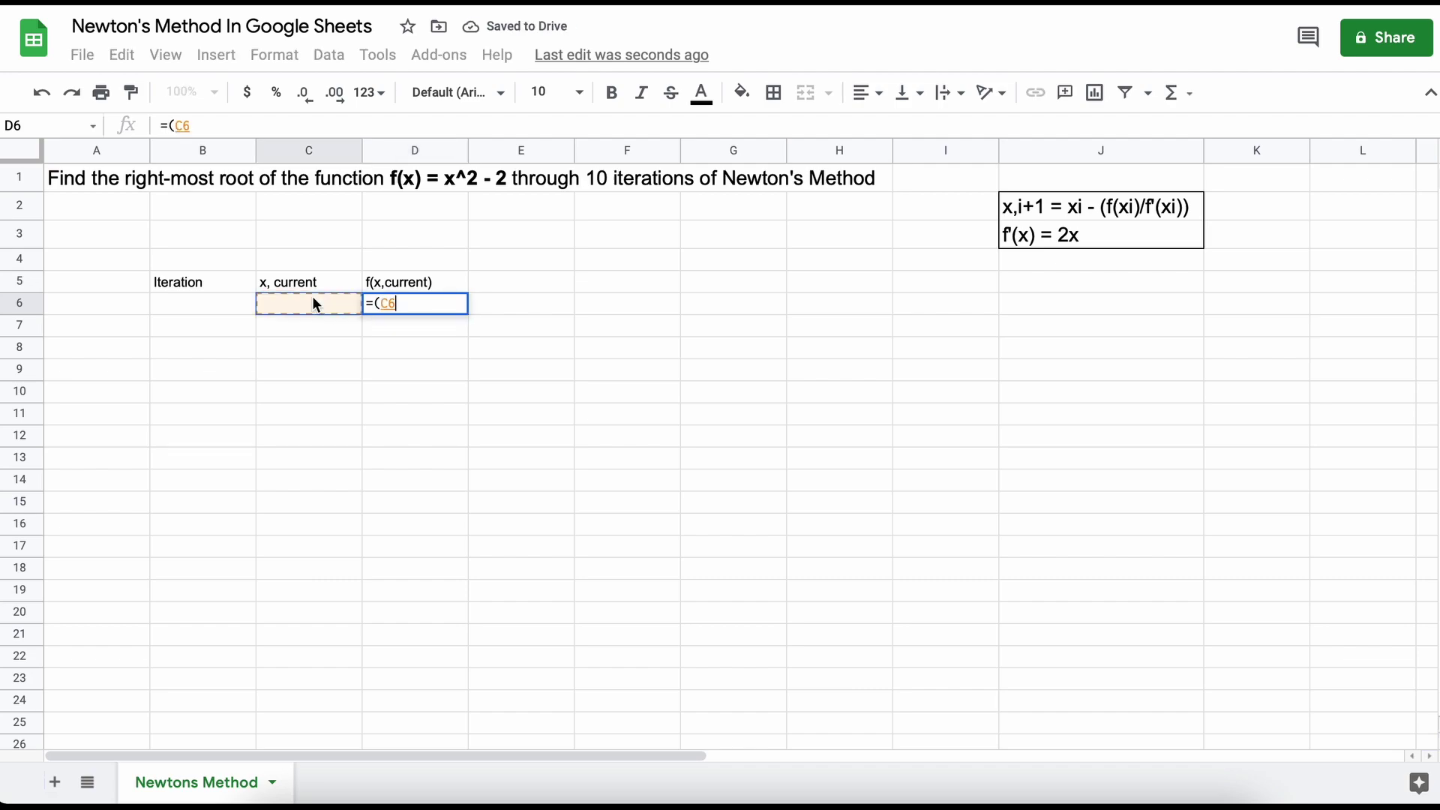
text())
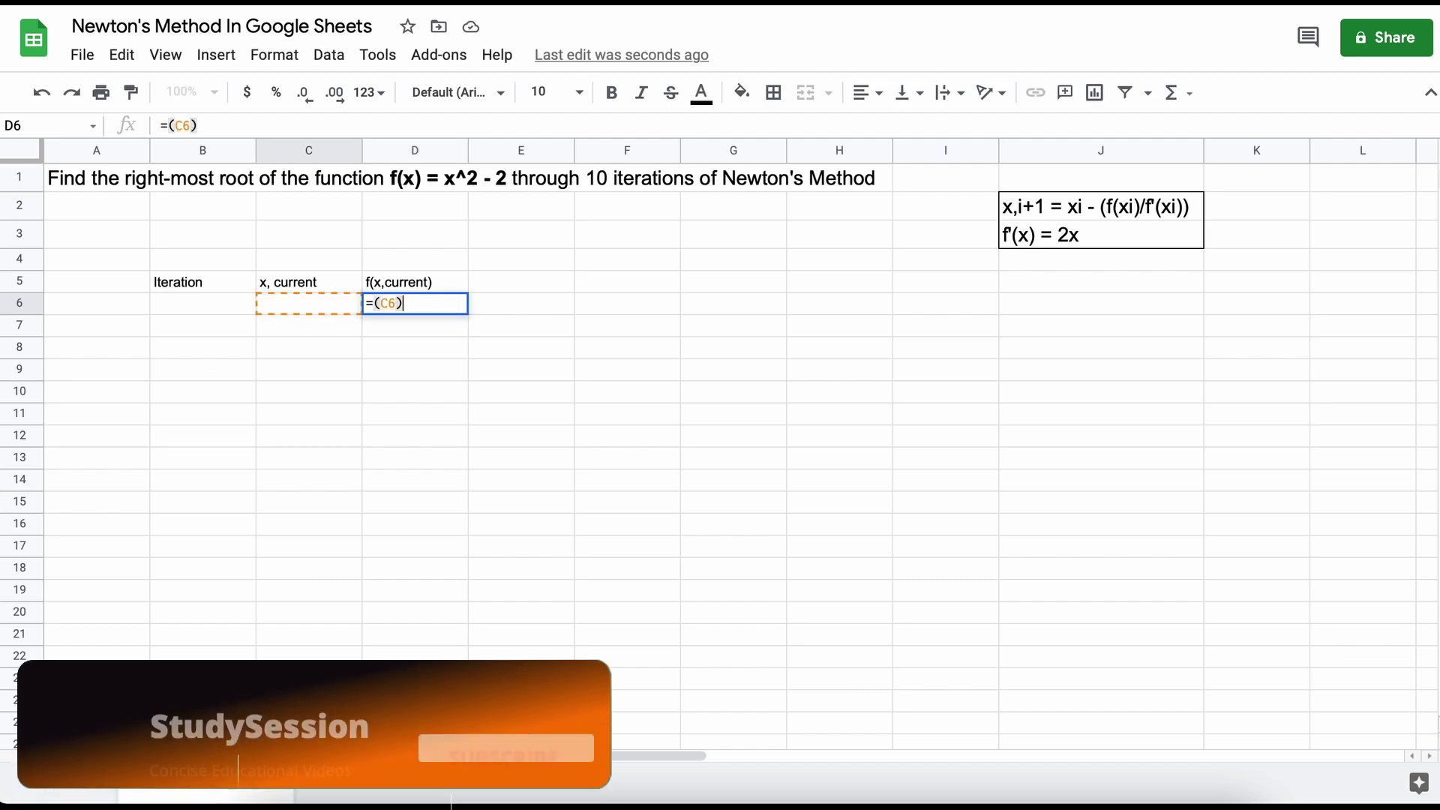
text(^2-2)
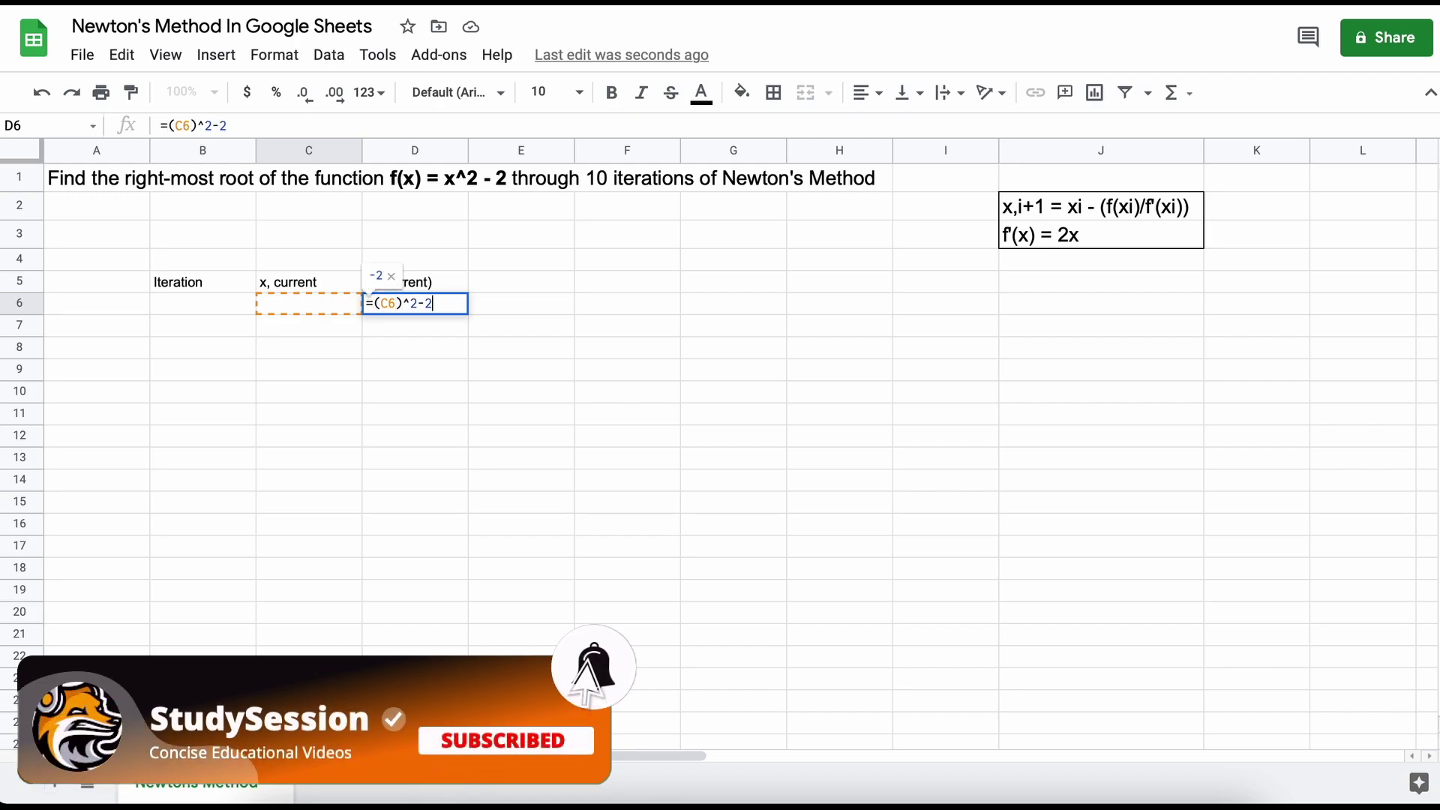
key(Return)
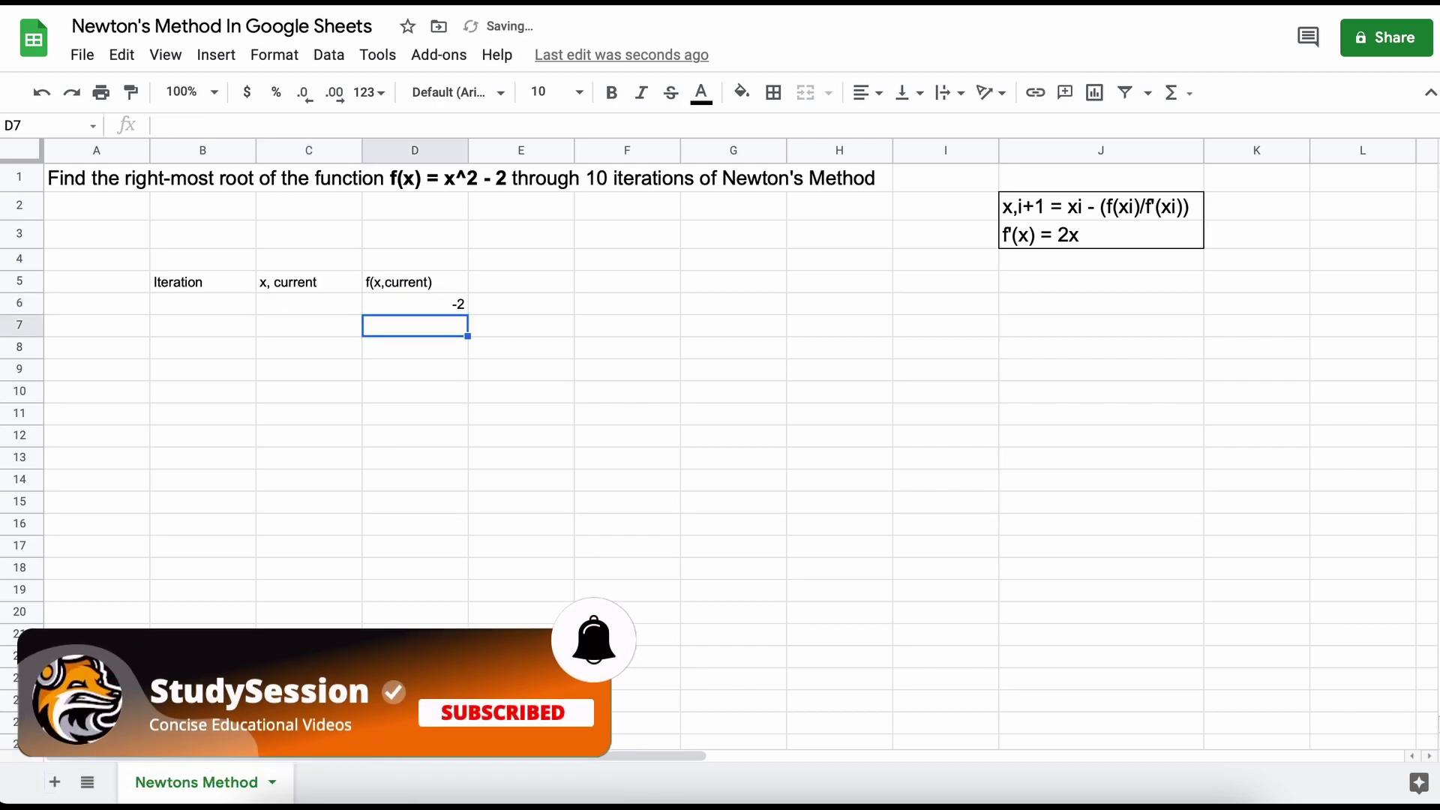
click(505, 277)
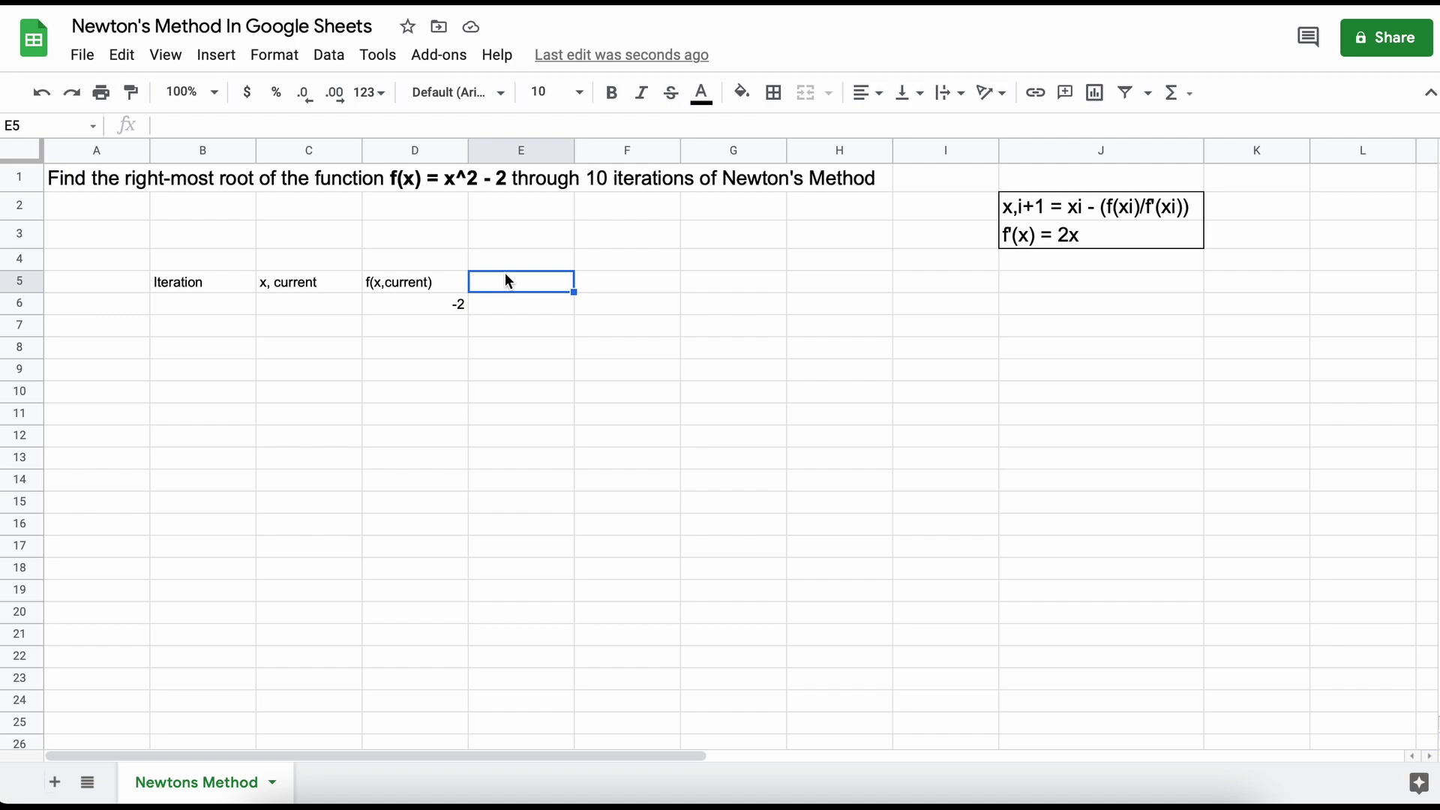
Step: Add the header f'(x,current) in E5
text(f(x)
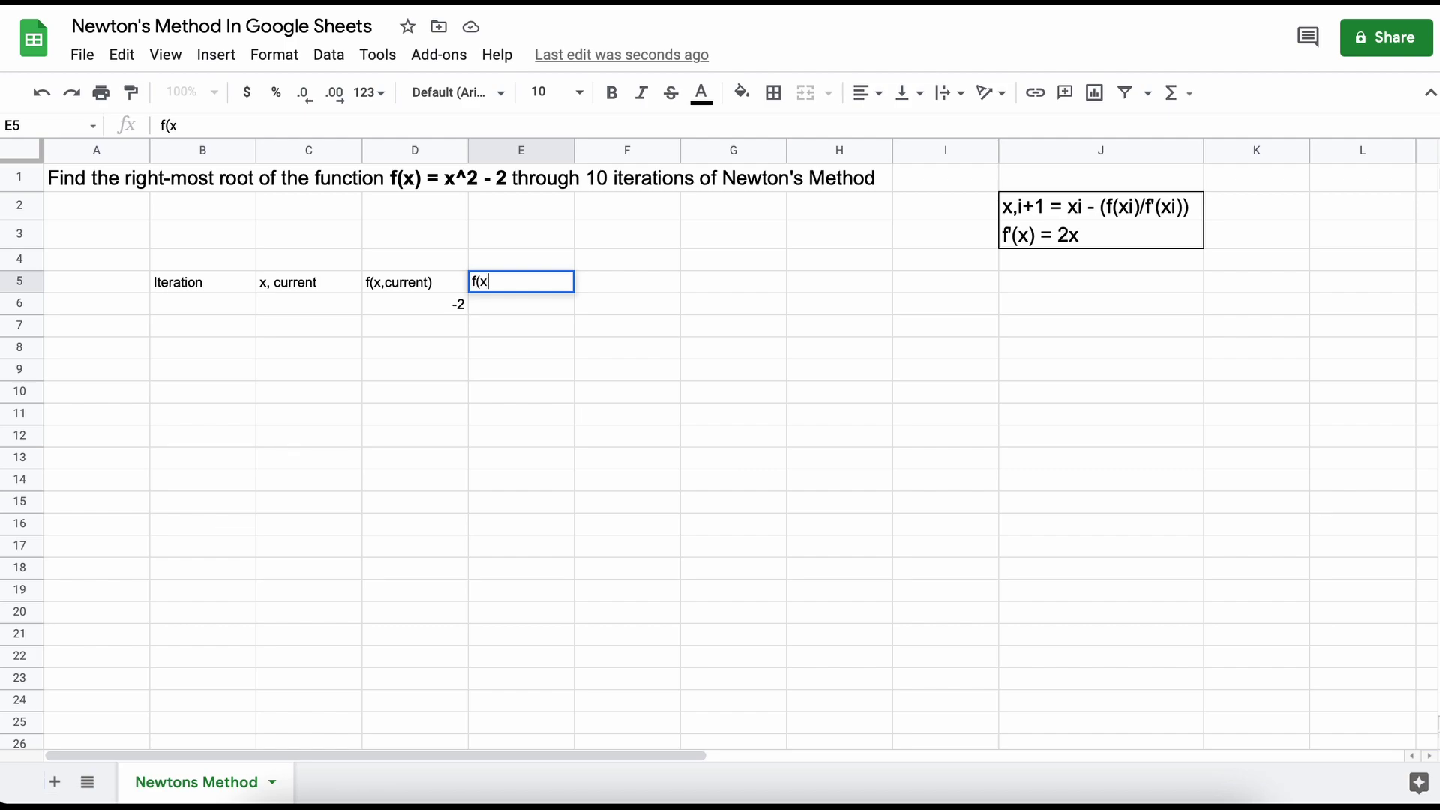
text(m)
key(BackSpace)
text(,current))
click(476, 281)
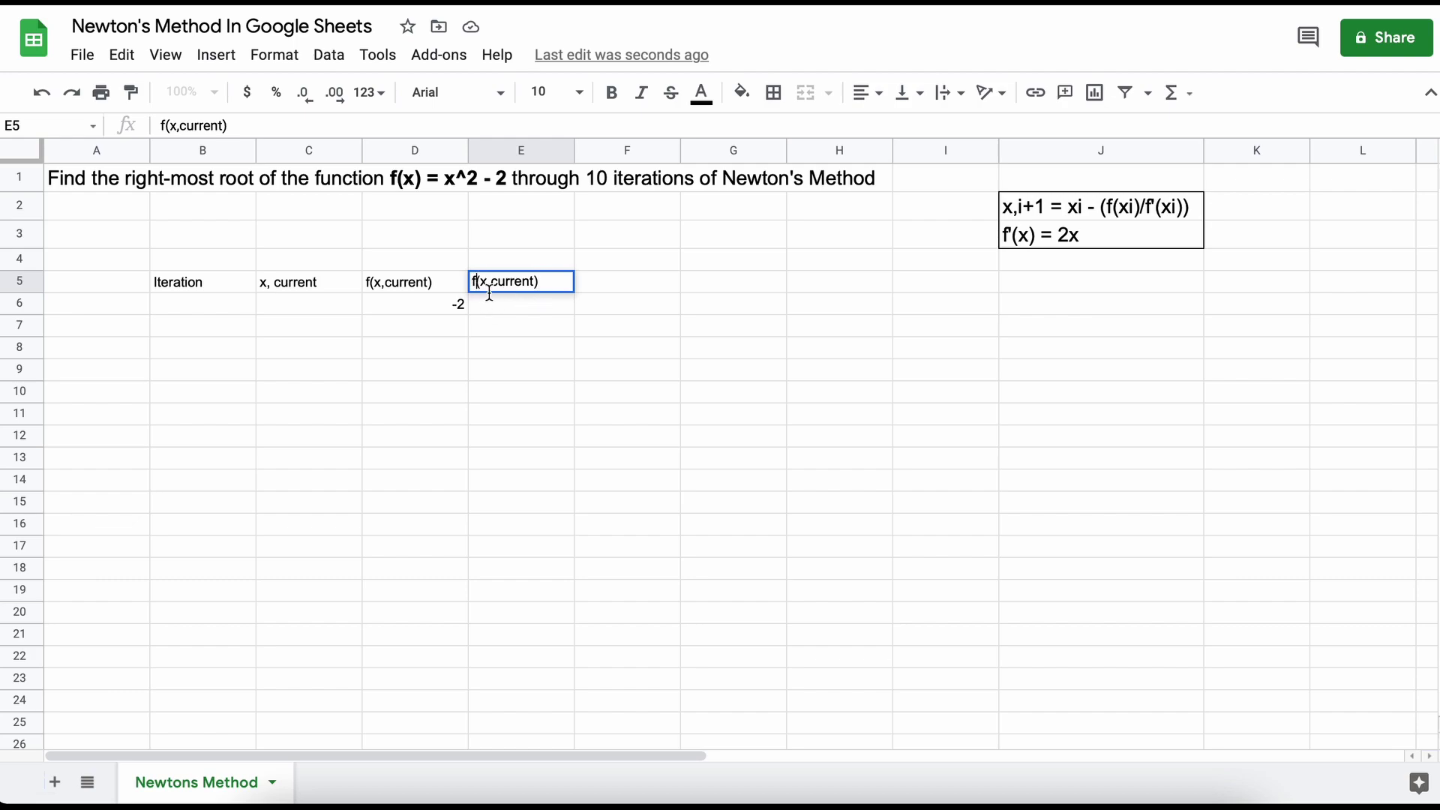
text(')
click(543, 301)
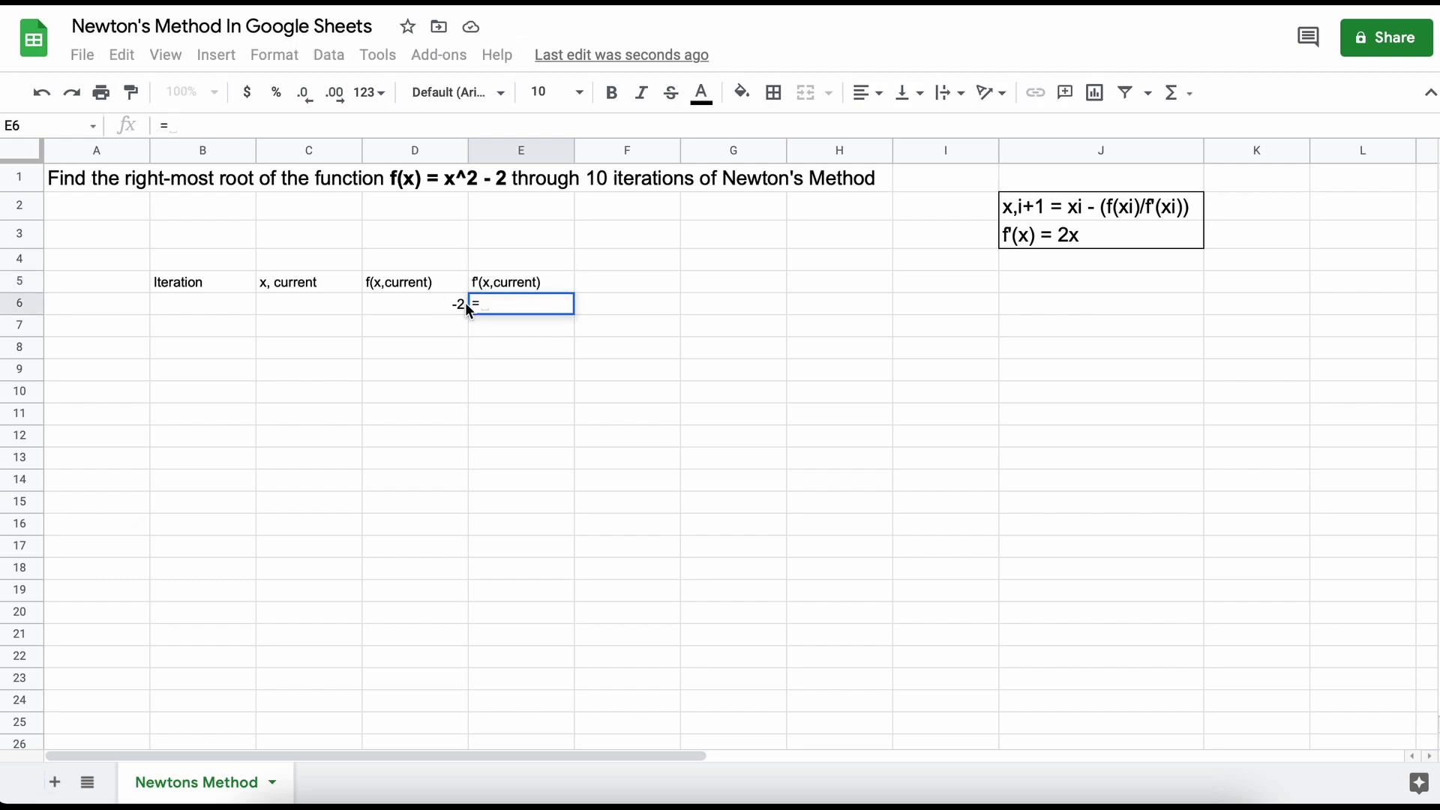
Step: Enter the derivative formula =2*C6 in E6
text(=2*)
click(329, 306)
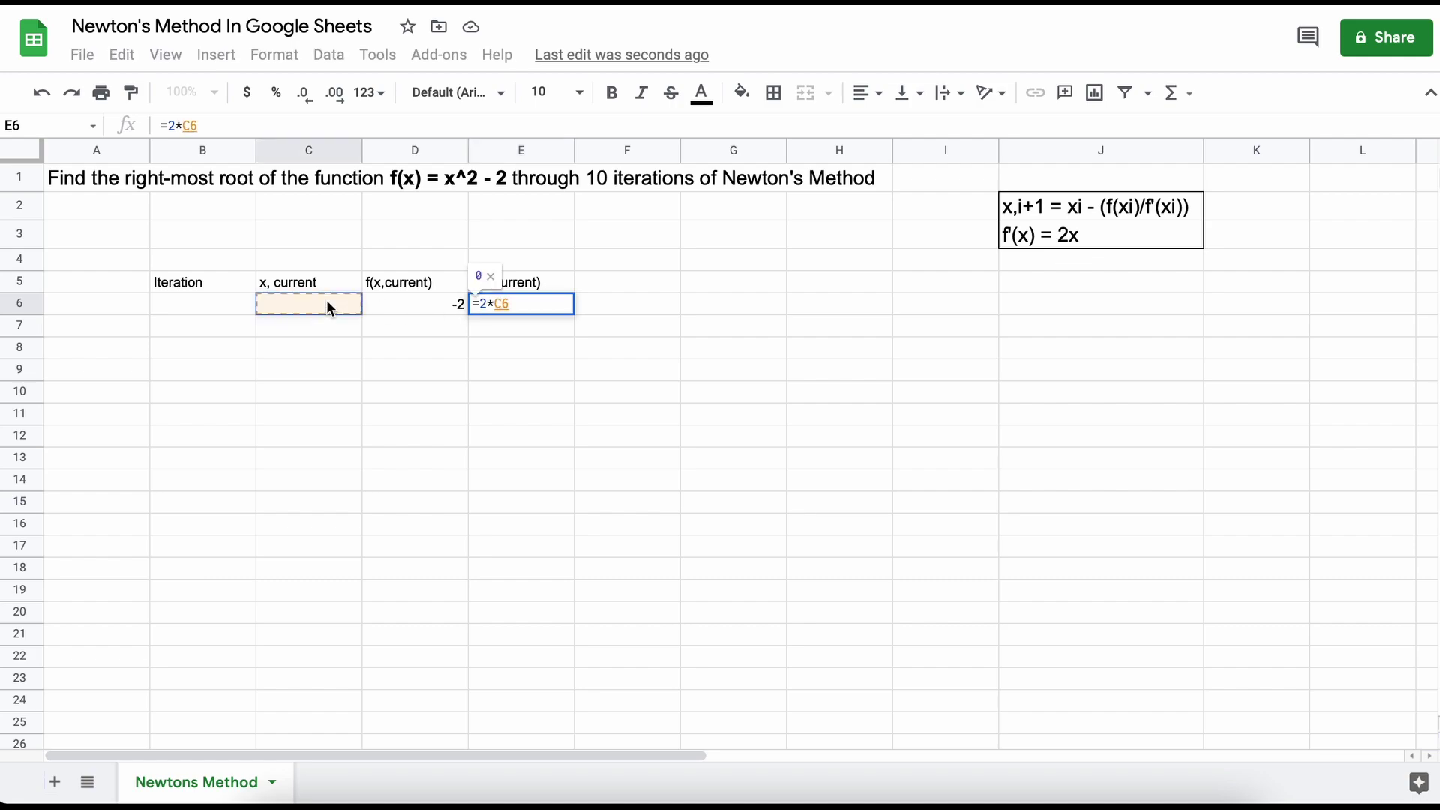
key(Return)
Step: Enter 0 as the first iteration number in B6
click(230, 305)
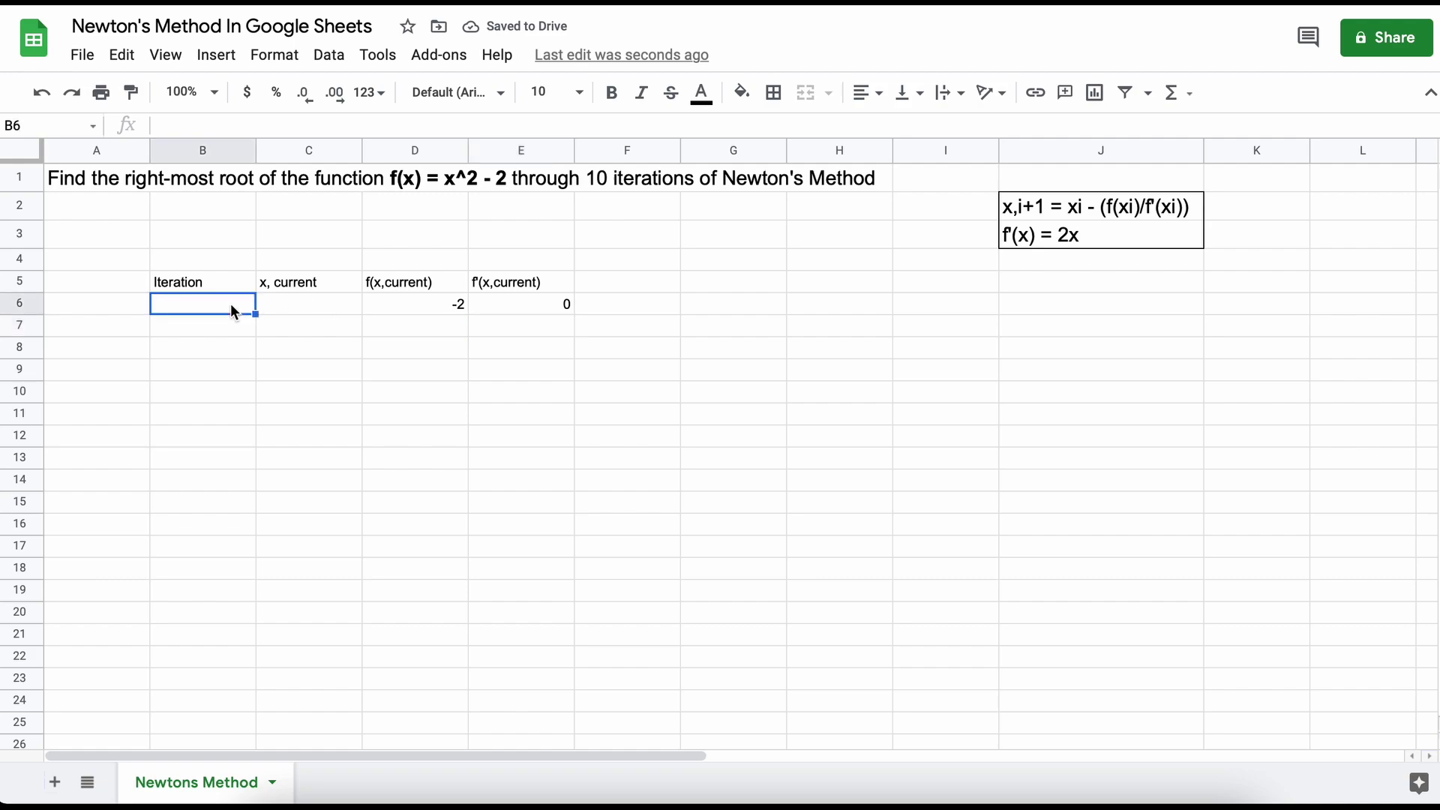
text(0)
key(Tab)
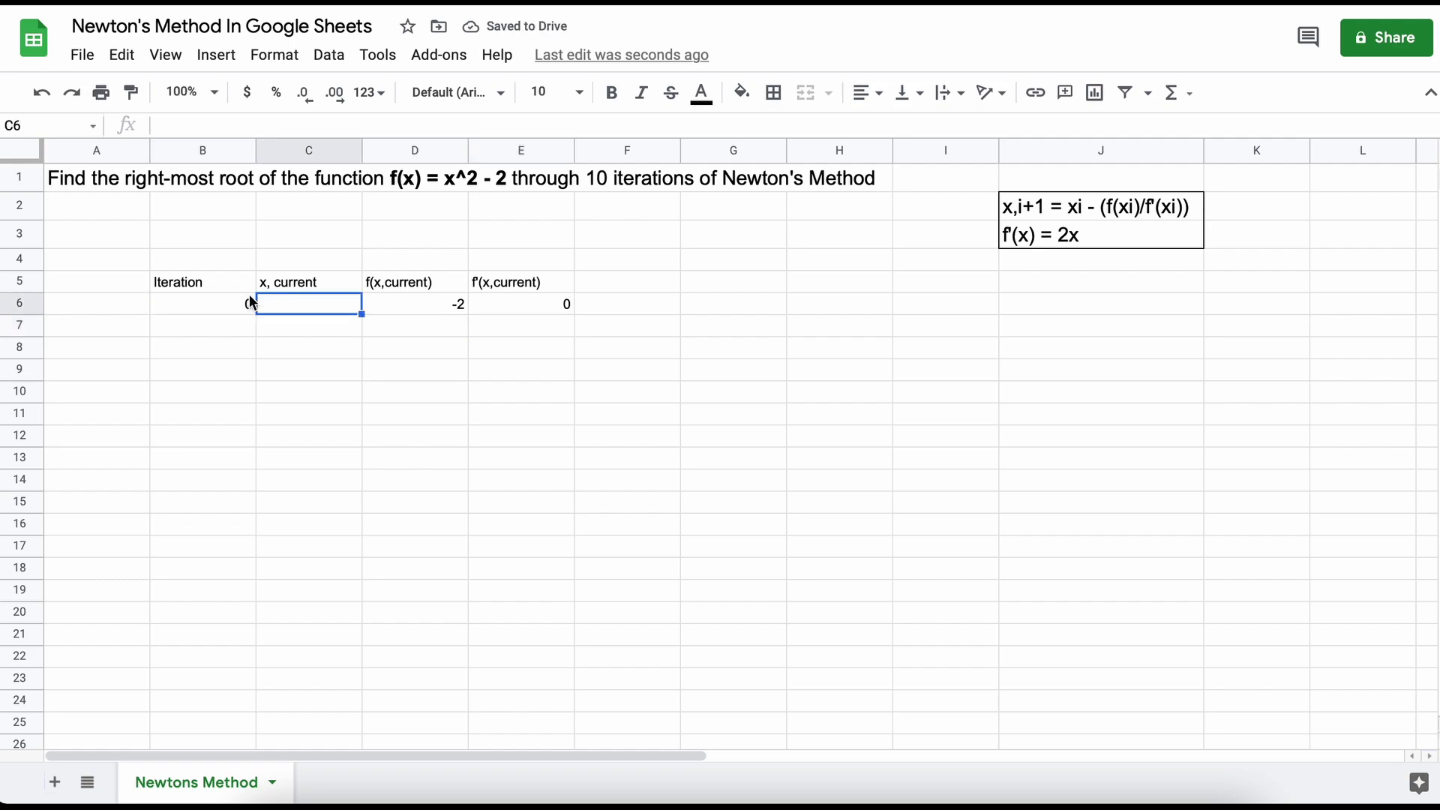
Step: Centre-align the table range B5:E17
drag(197, 282, 524, 544)
click(868, 92)
click(892, 128)
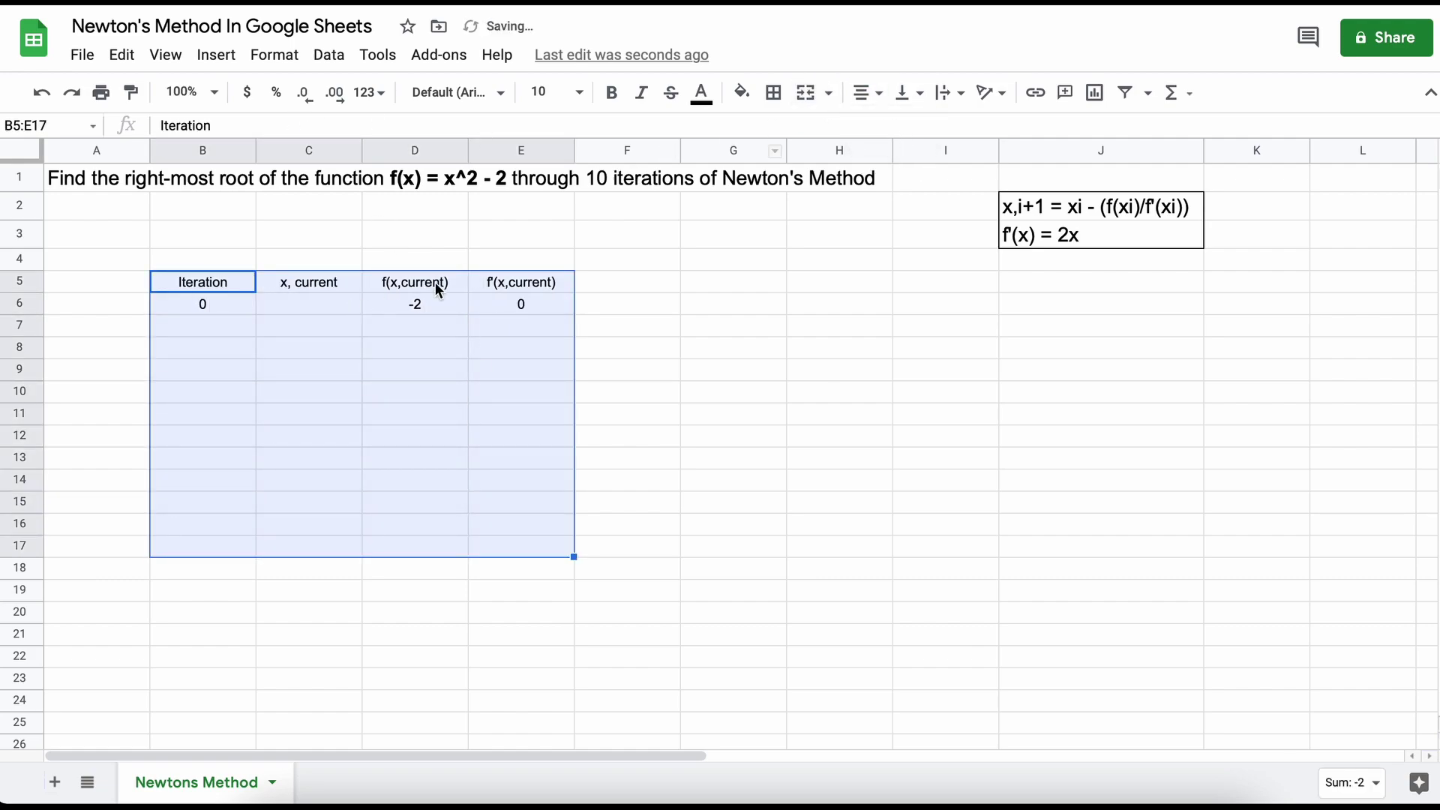
Step: Make the header row B5:E5 bold with a light blue fill
mouse_move(435, 285)
mouse_down()
mouse_move(226, 279)
mouse_move(505, 280)
mouse_up()
click(611, 92)
click(742, 93)
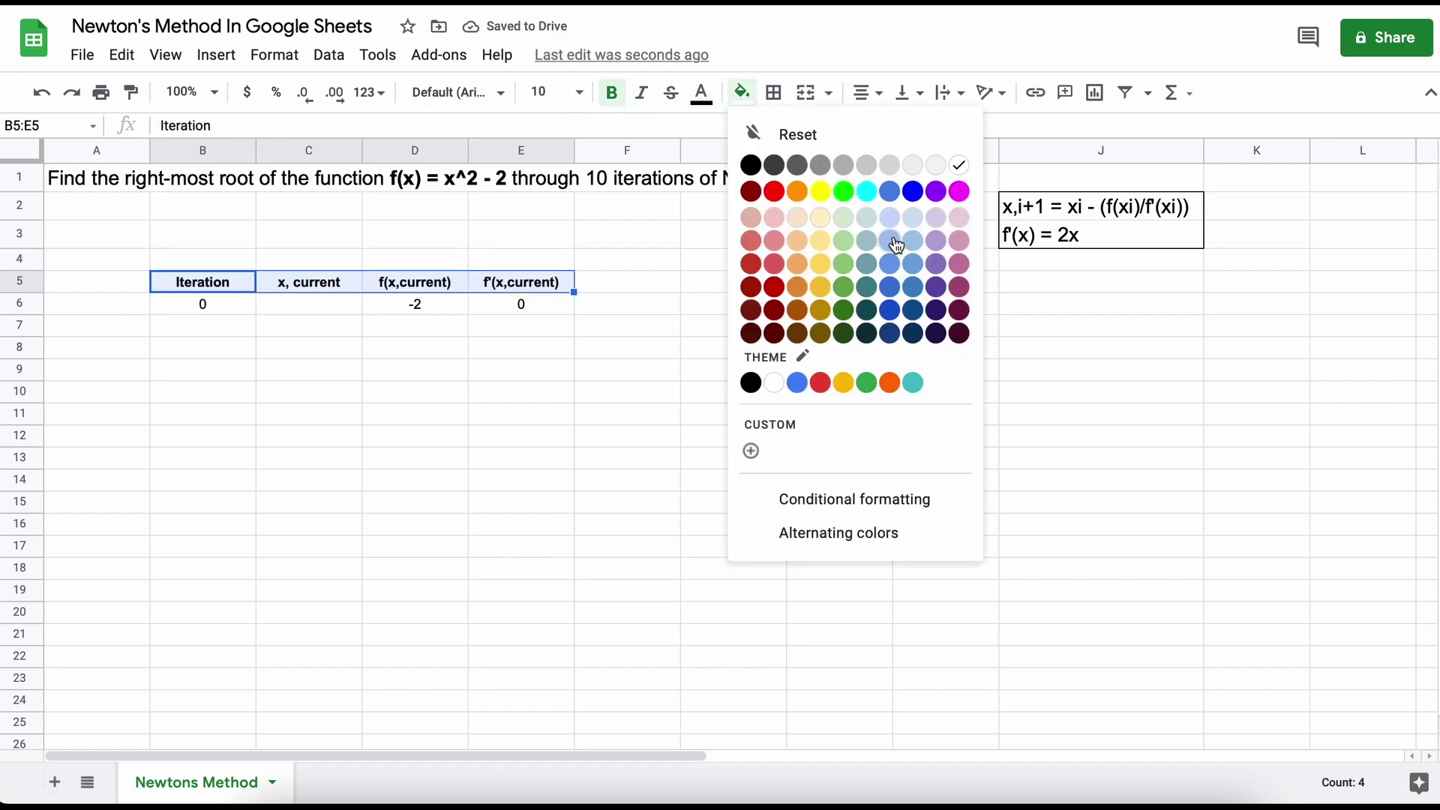
click(892, 241)
click(705, 335)
Step: Set the starting x in C6 to 2, giving f(x)=2 and f'(x)=4
click(334, 298)
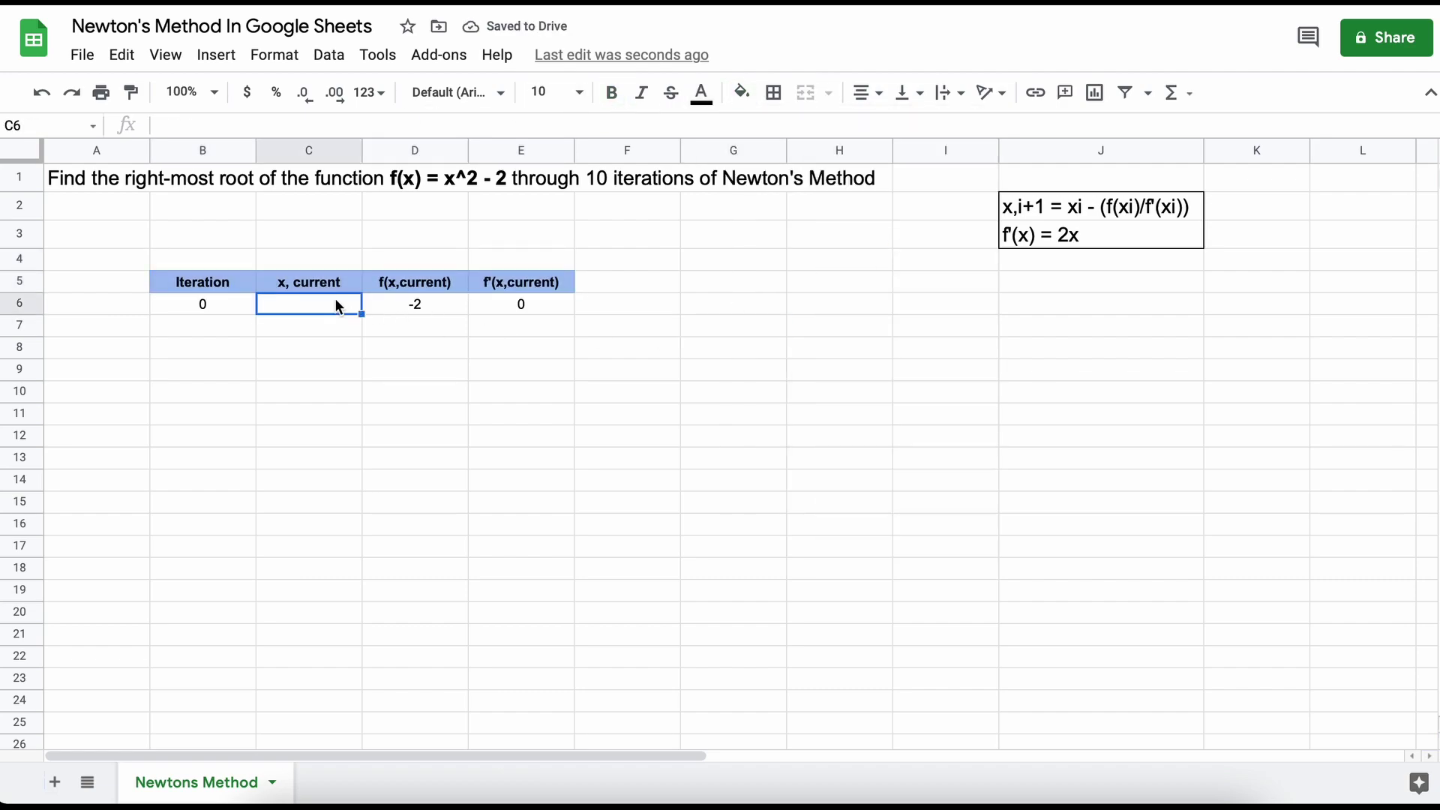
text(2)
key(Return)
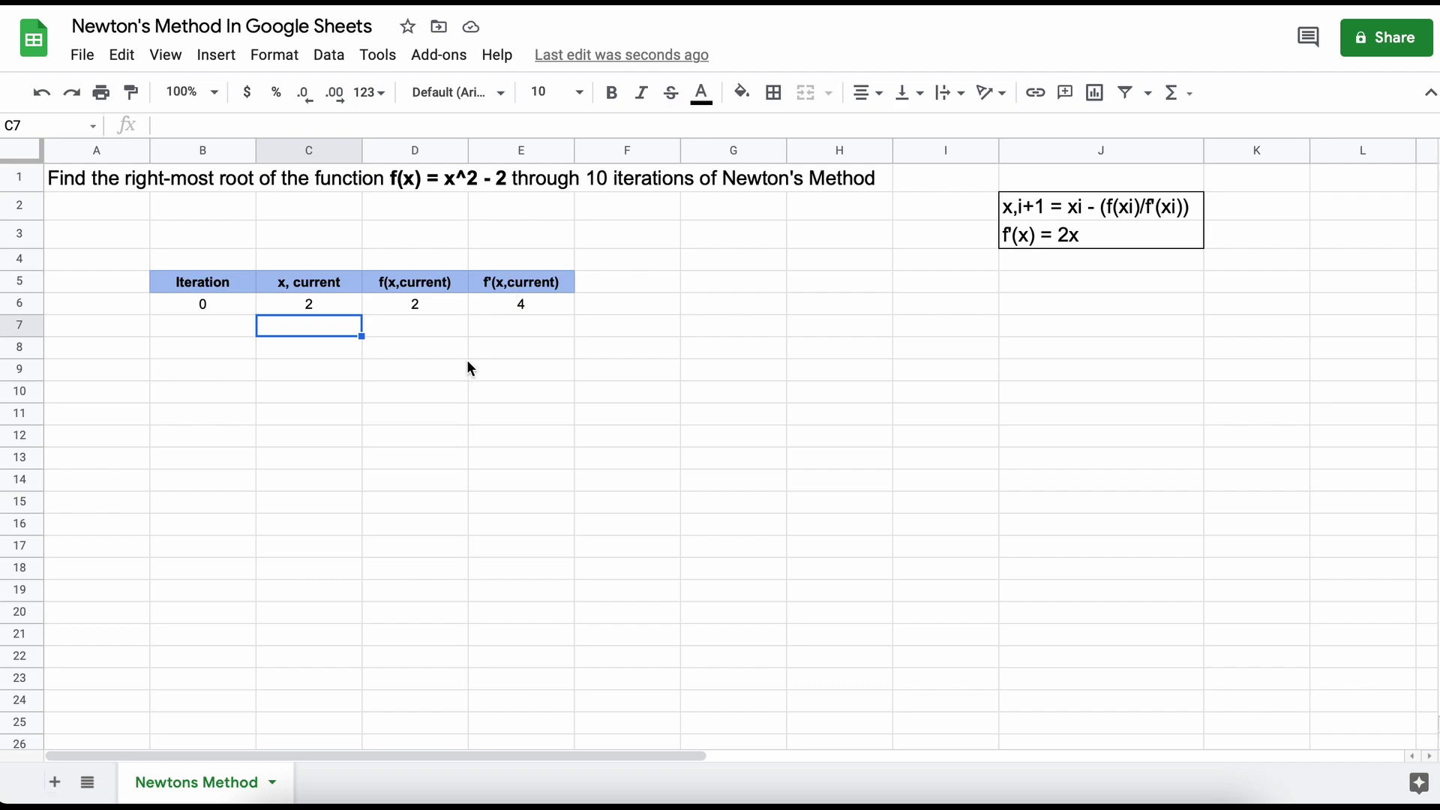
Step: Enter 1 in B7 and the Newton update =C6-(D6/E6) in C7, giving 1.5
click(219, 329)
text(1)
click(308, 330)
text(=)
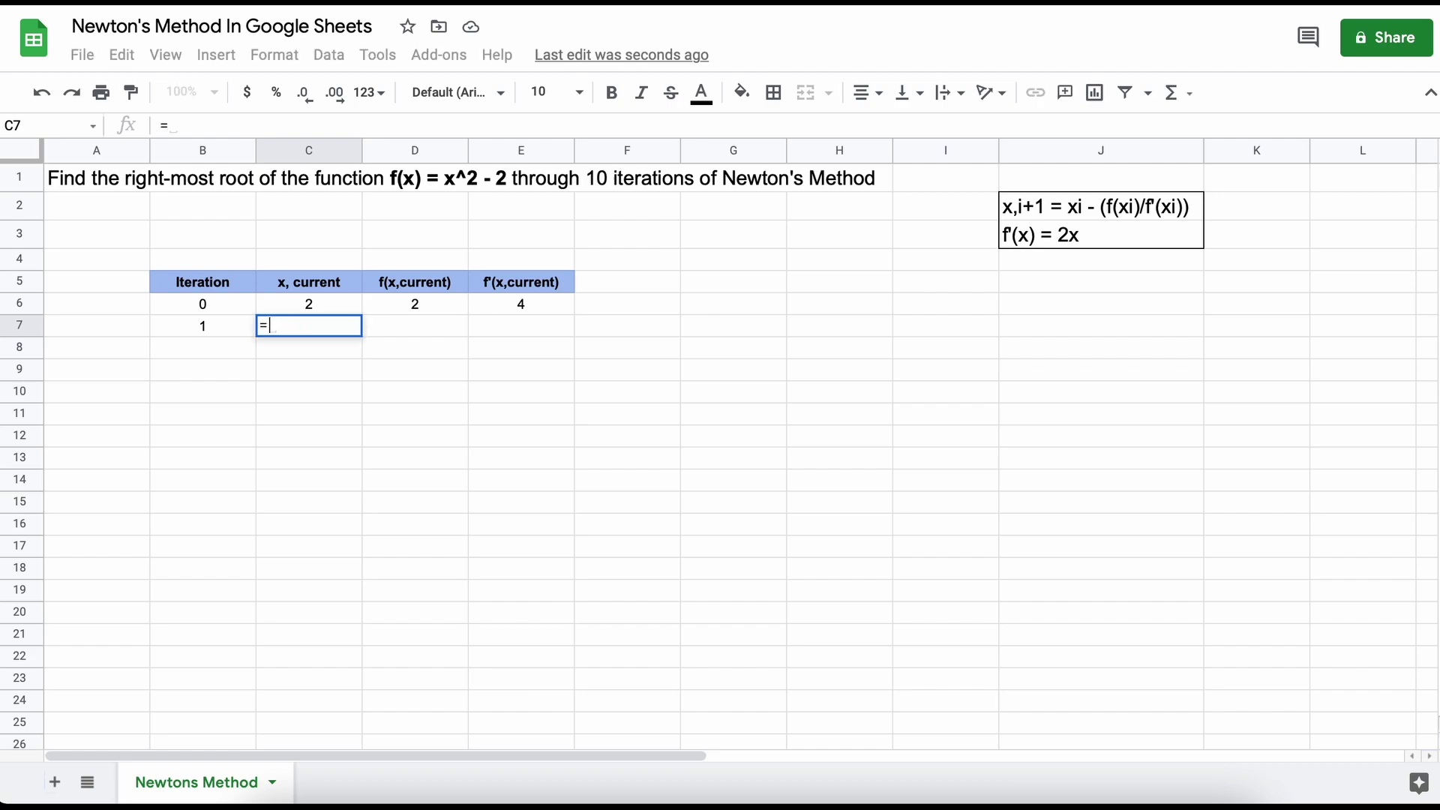
click(313, 303)
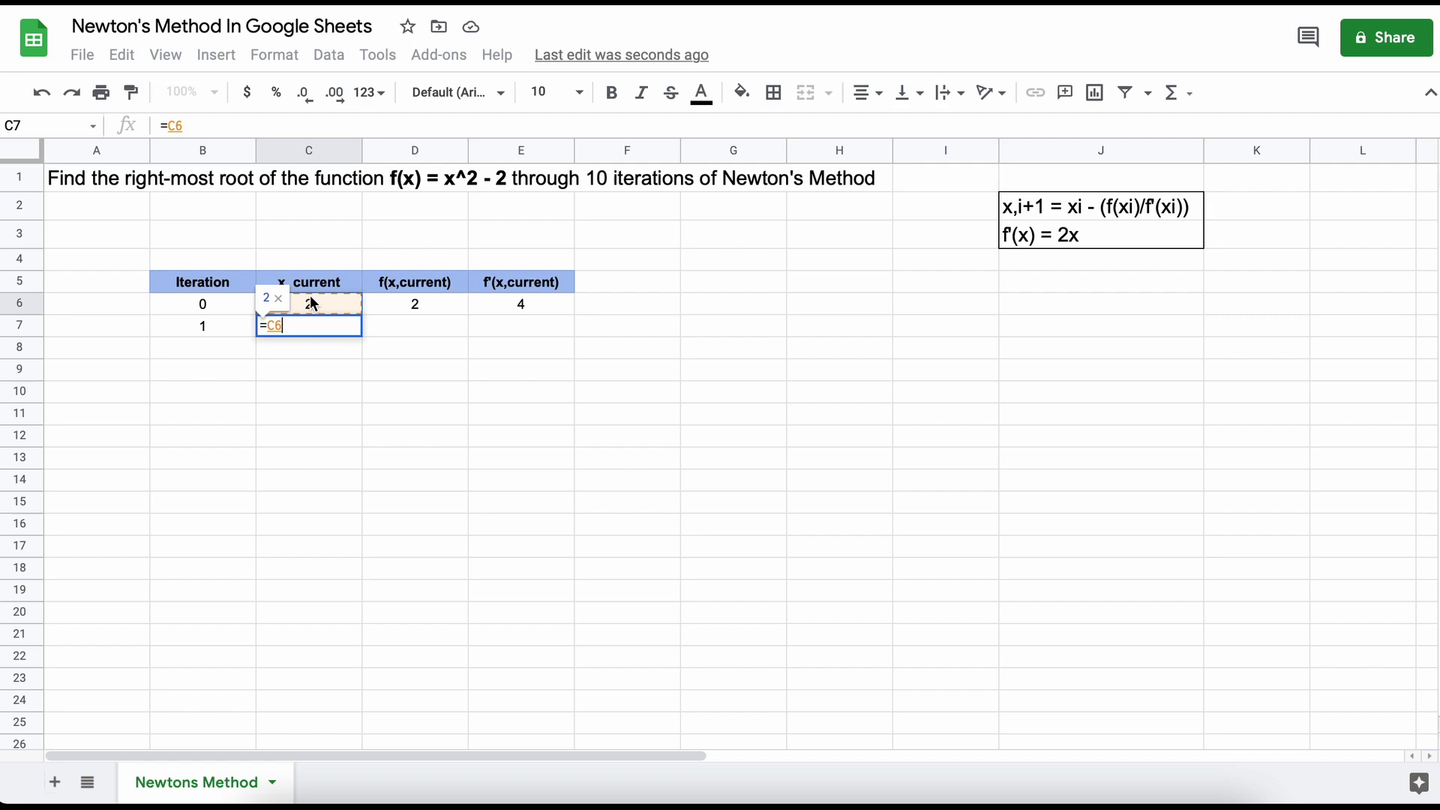
text(-()
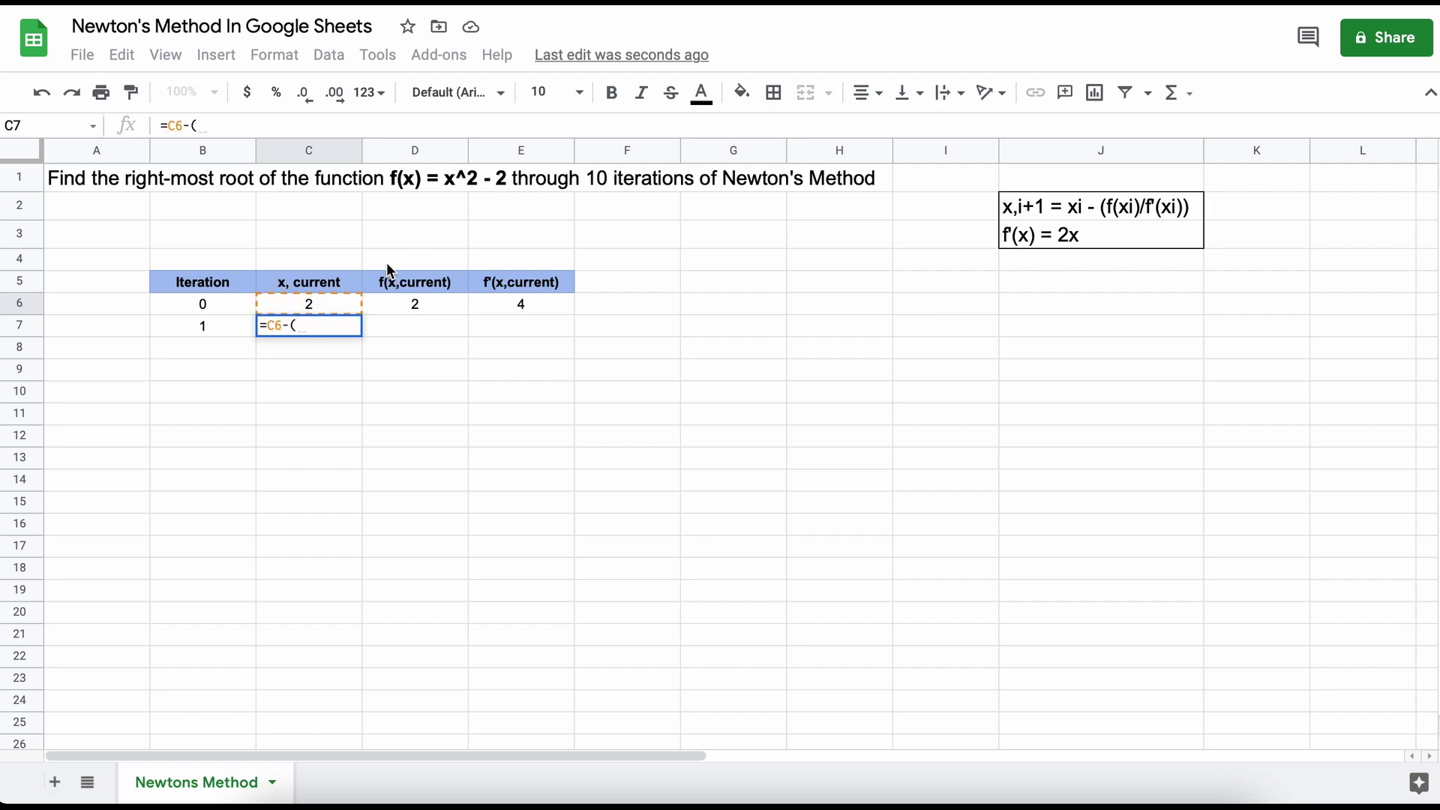
click(417, 307)
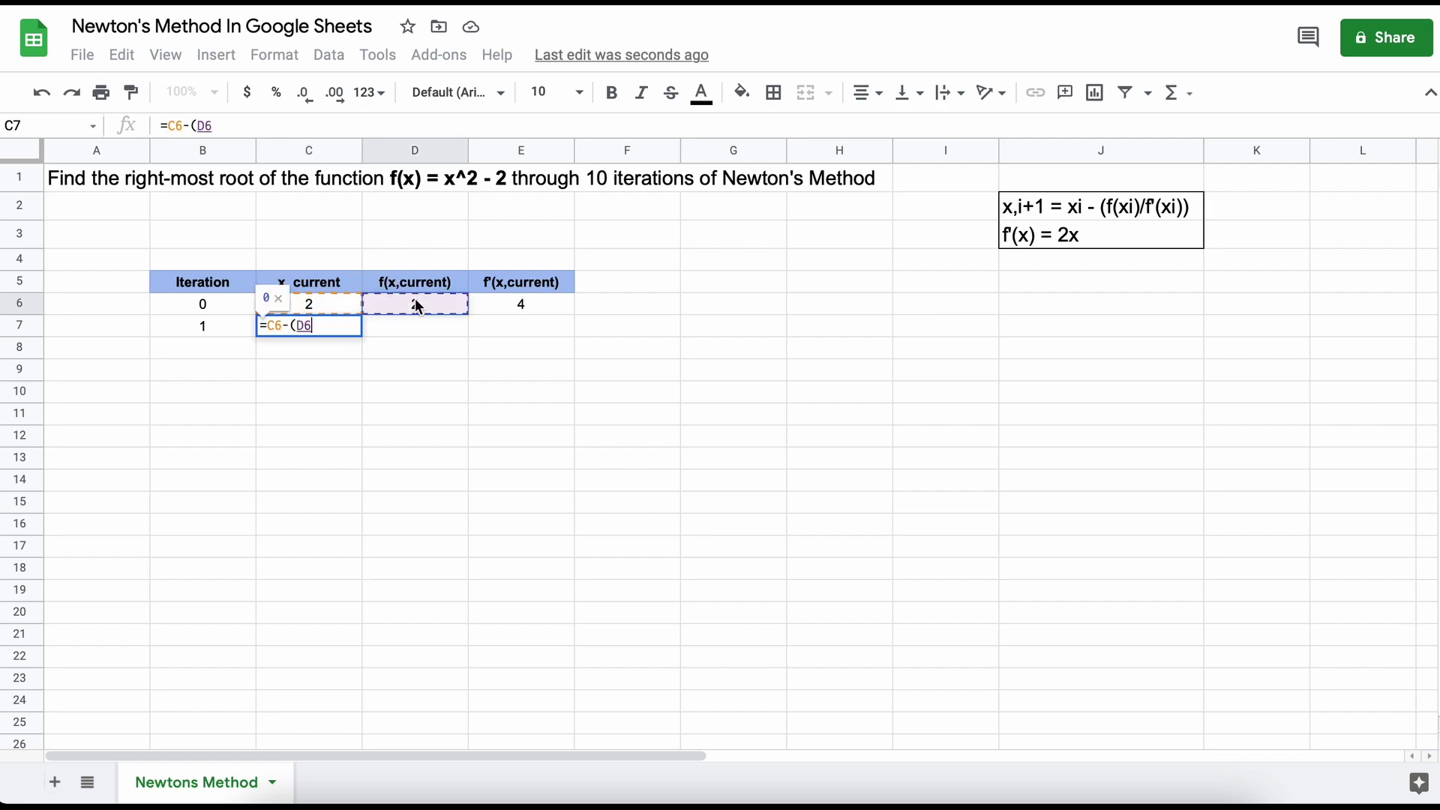
text(/)
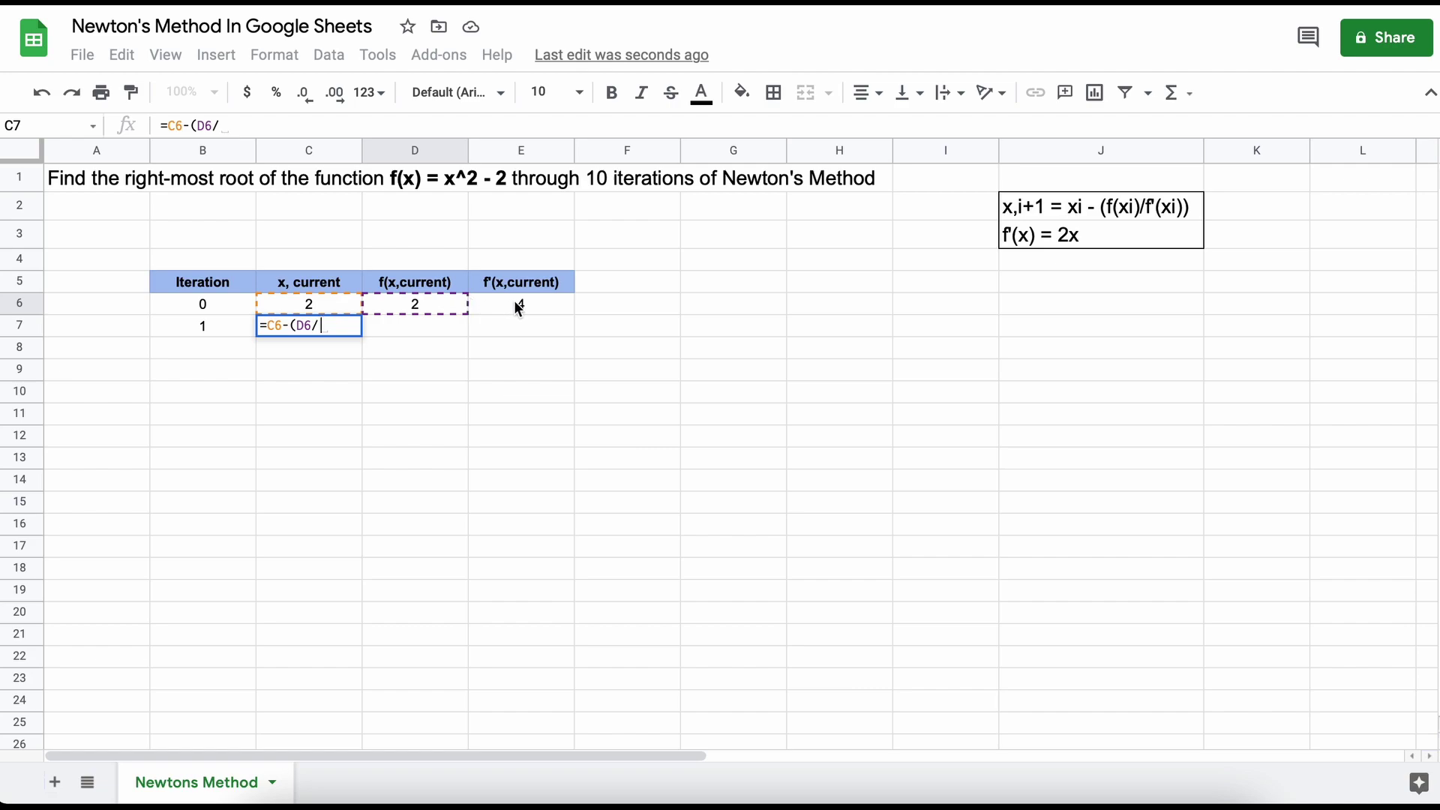
click(518, 305)
text())
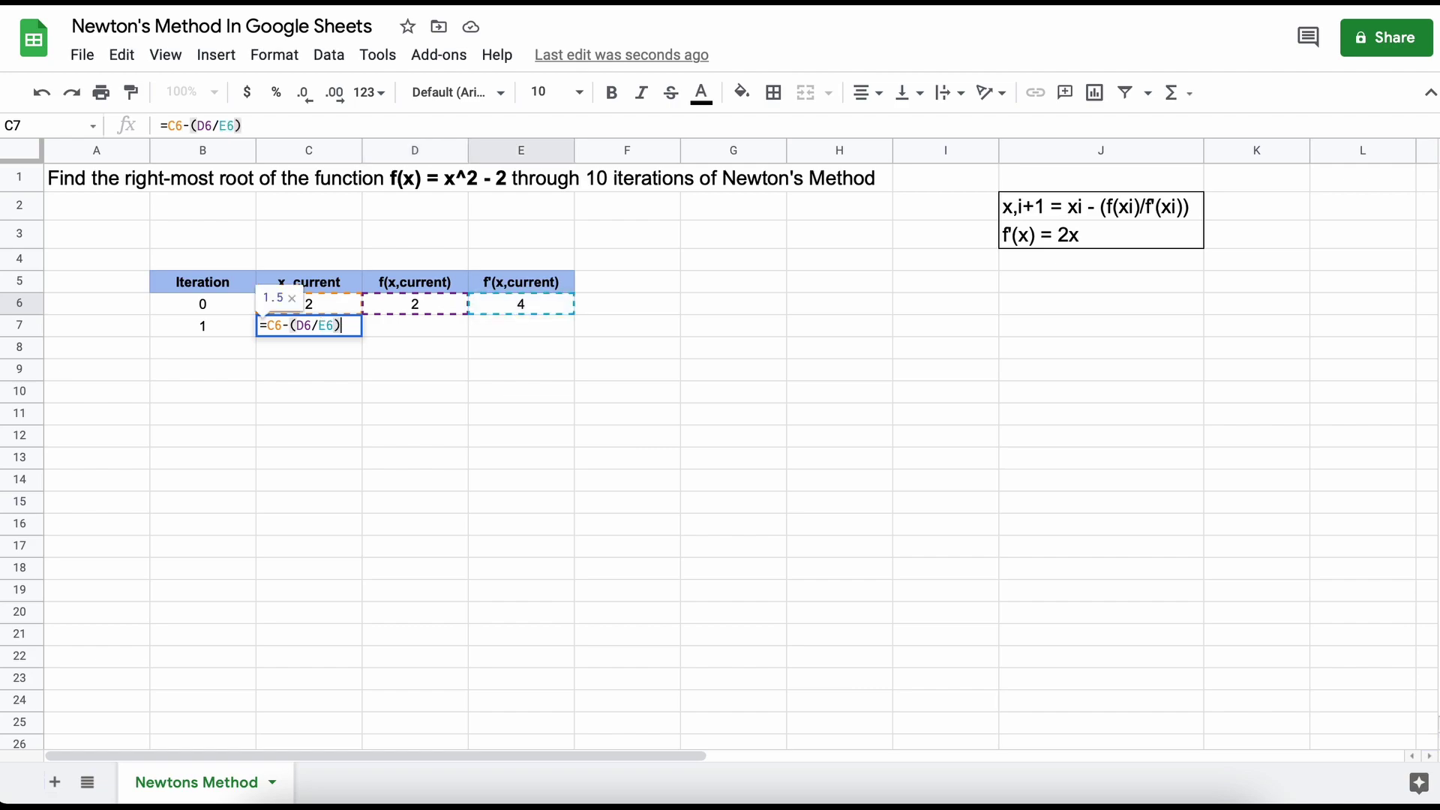
key(Return)
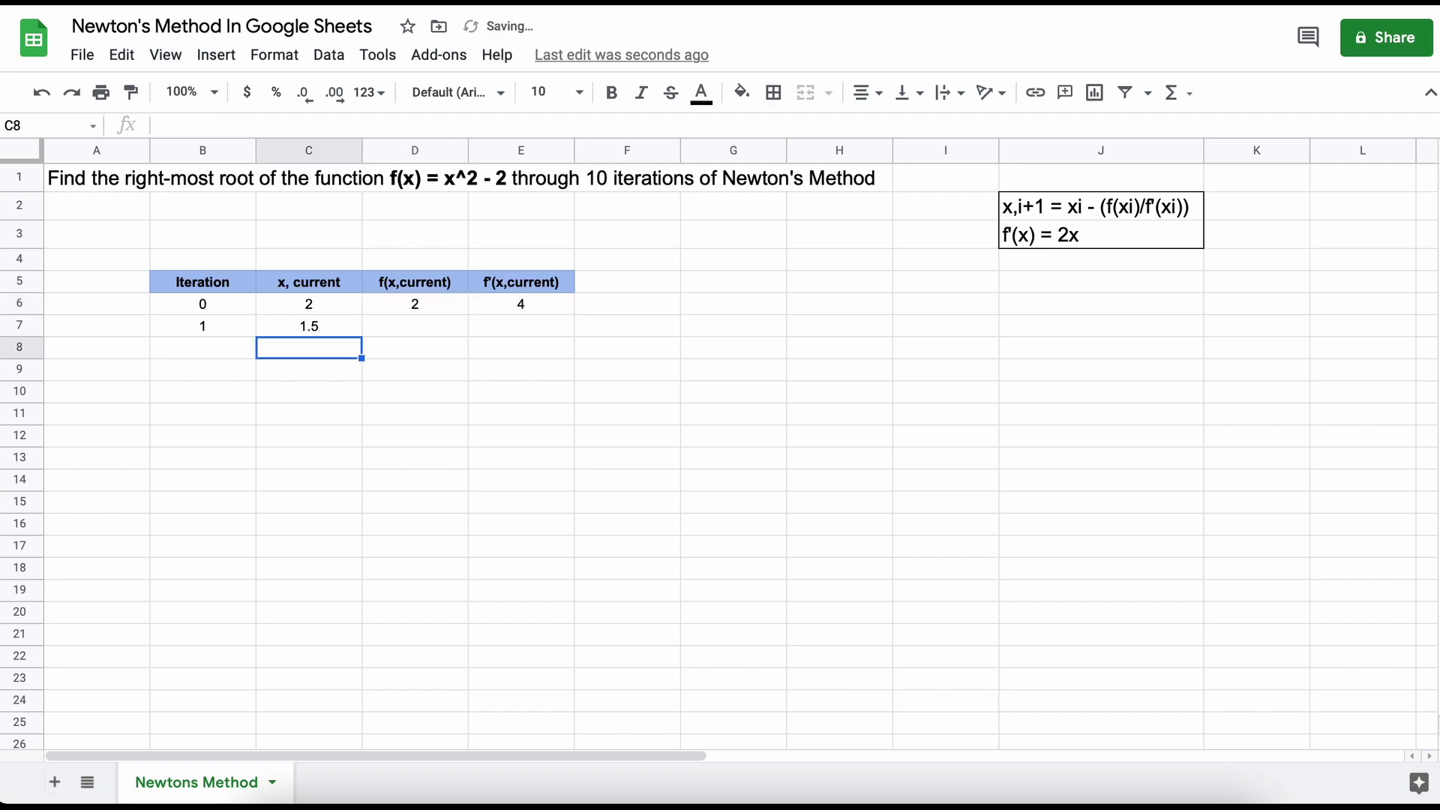
Step: Fill formulas and iteration numbers down to iteration 10, deleting the extra rows; x converges to 1.414213562
mouse_move(445, 300)
mouse_down()
mouse_move(570, 307)
mouse_move(574, 331)
mouse_up()
mouse_move(203, 325)
mouse_down()
mouse_move(525, 327)
mouse_move(575, 364)
mouse_move(564, 588)
mouse_up()
click(203, 347)
text(2)
mouse_move(202, 303)
mouse_down()
mouse_move(225, 349)
mouse_move(244, 591)
mouse_move(481, 586)
mouse_up()
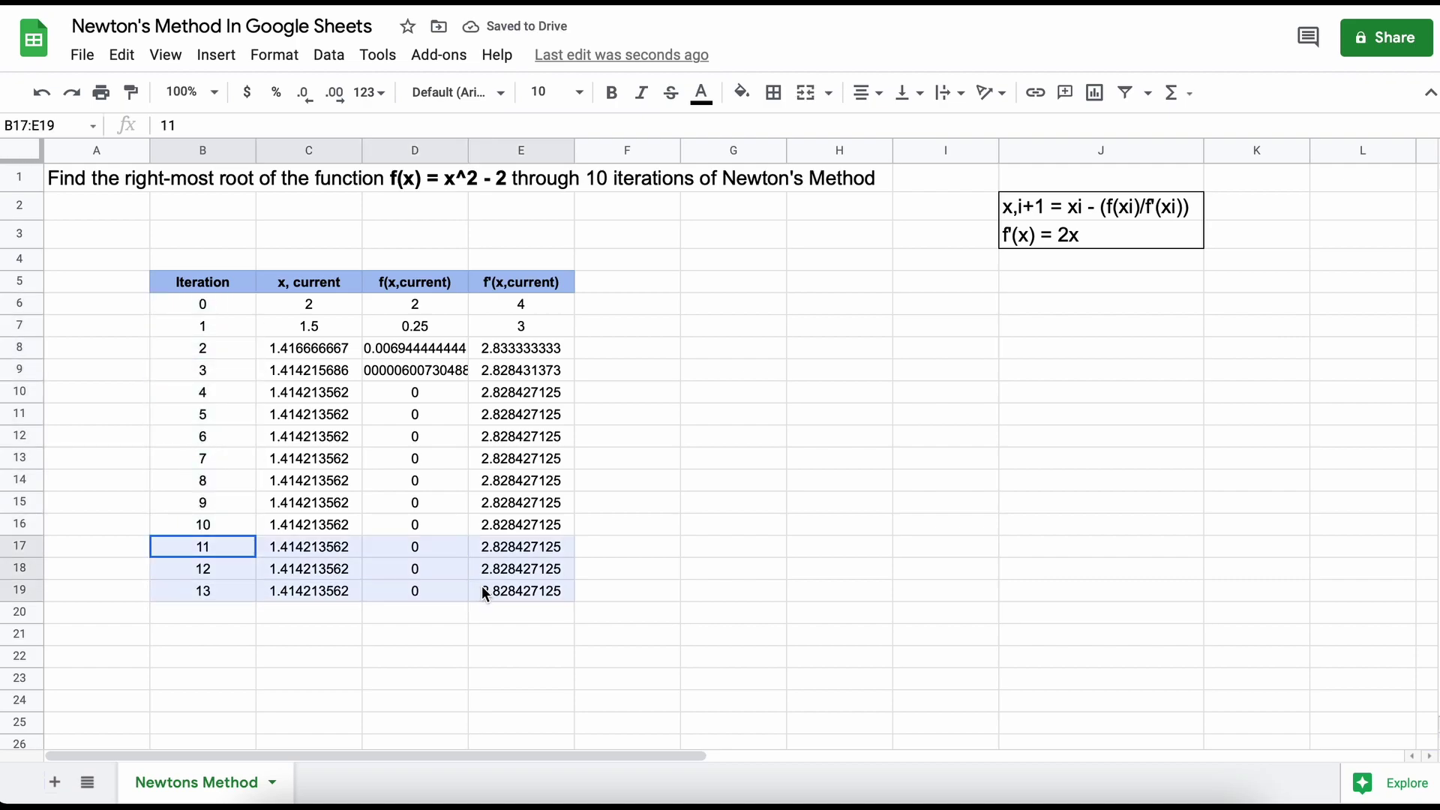
key(Delete)
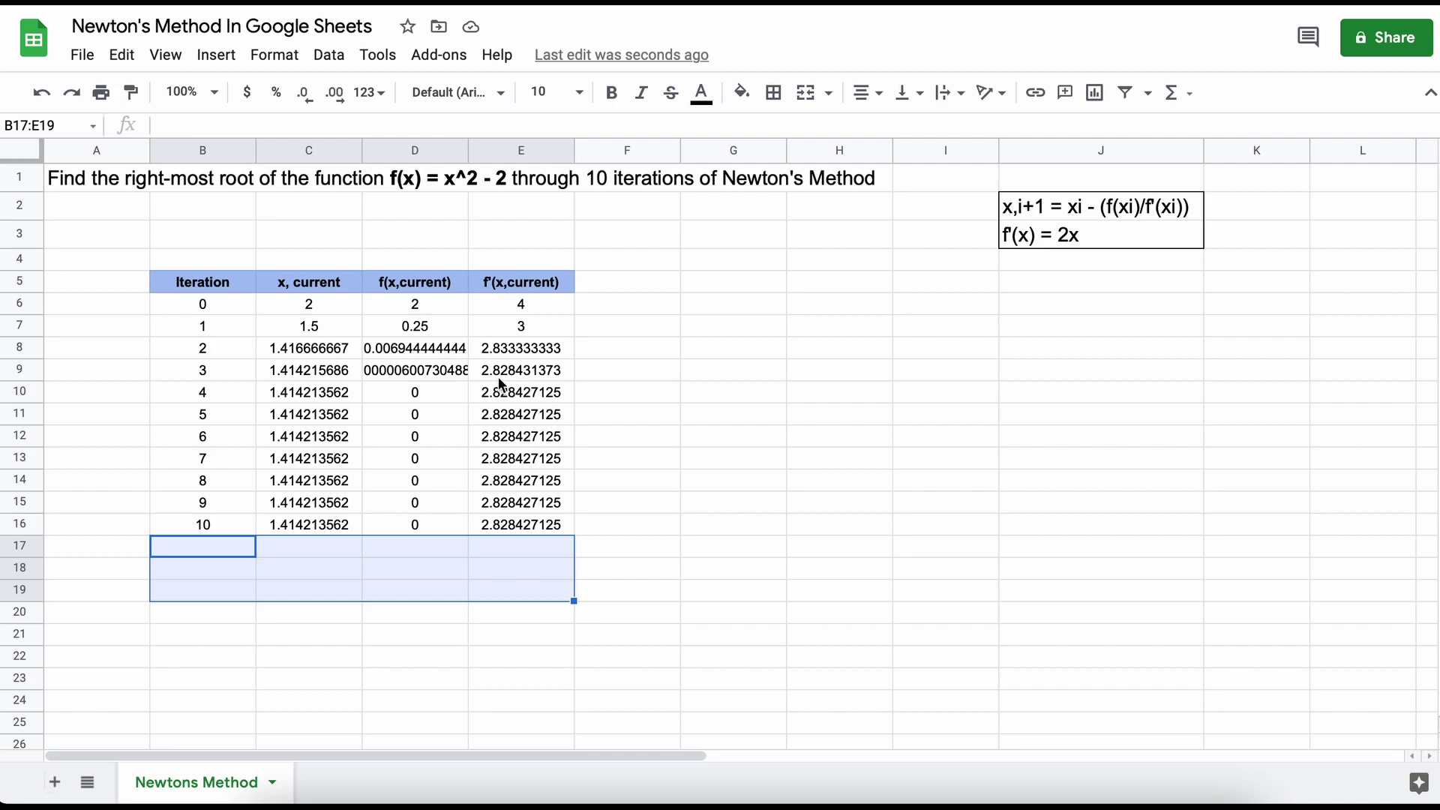
Step: Apply all borders to the table B5:E16
drag(203, 282, 518, 525)
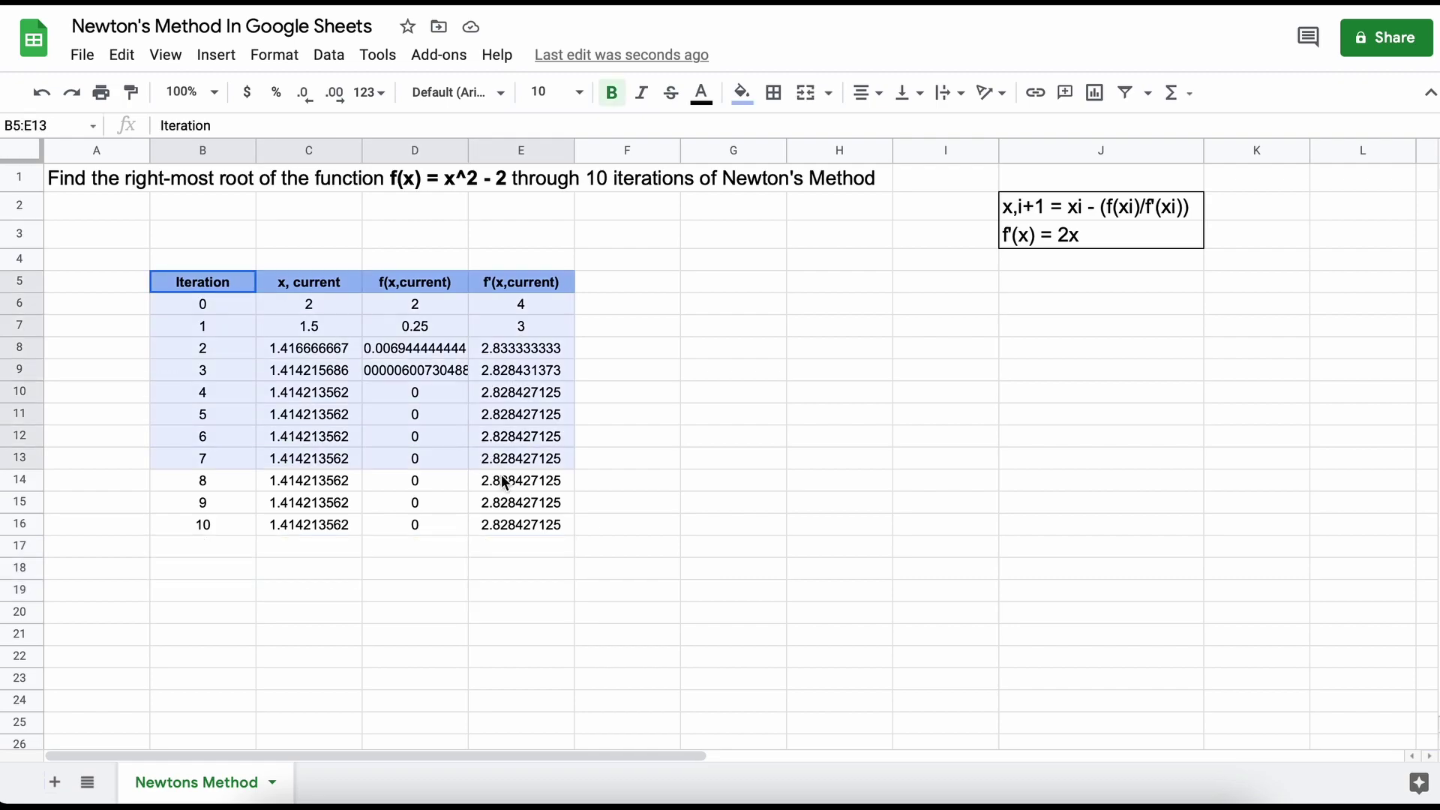
click(780, 108)
click(784, 135)
click(743, 308)
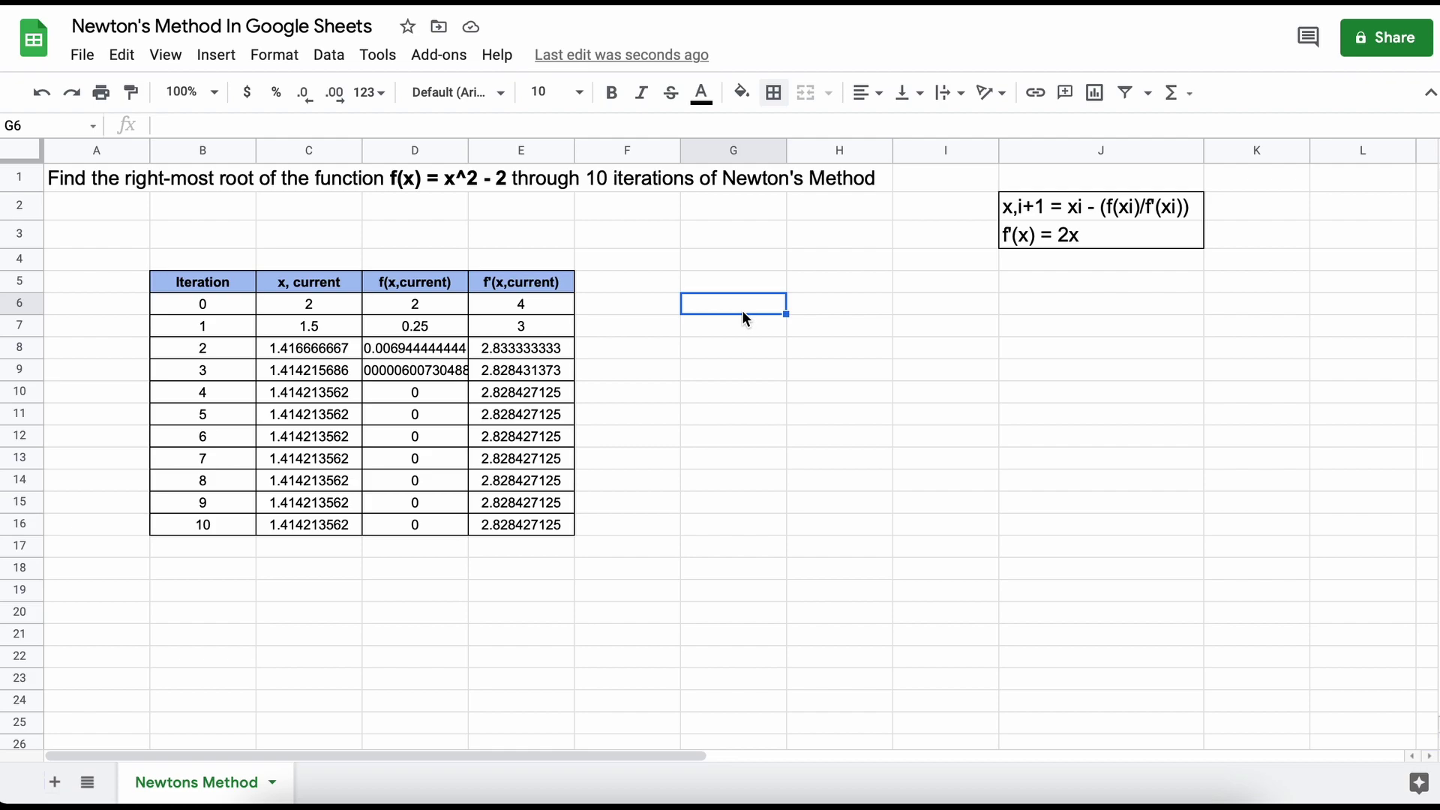
Step: Fill the final root cell C16 (1.414213562) bright green
click(300, 524)
click(742, 92)
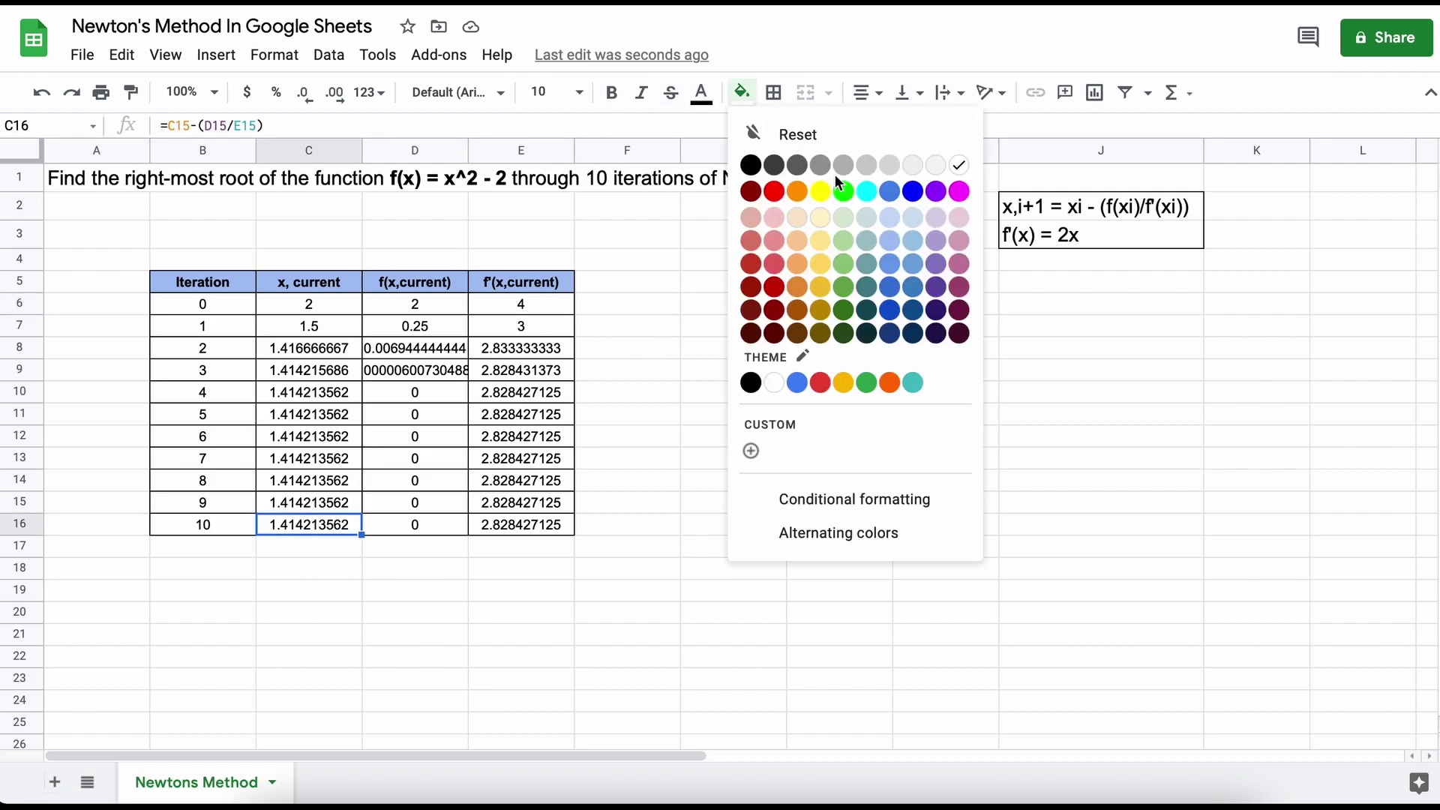
click(840, 186)
click(829, 365)
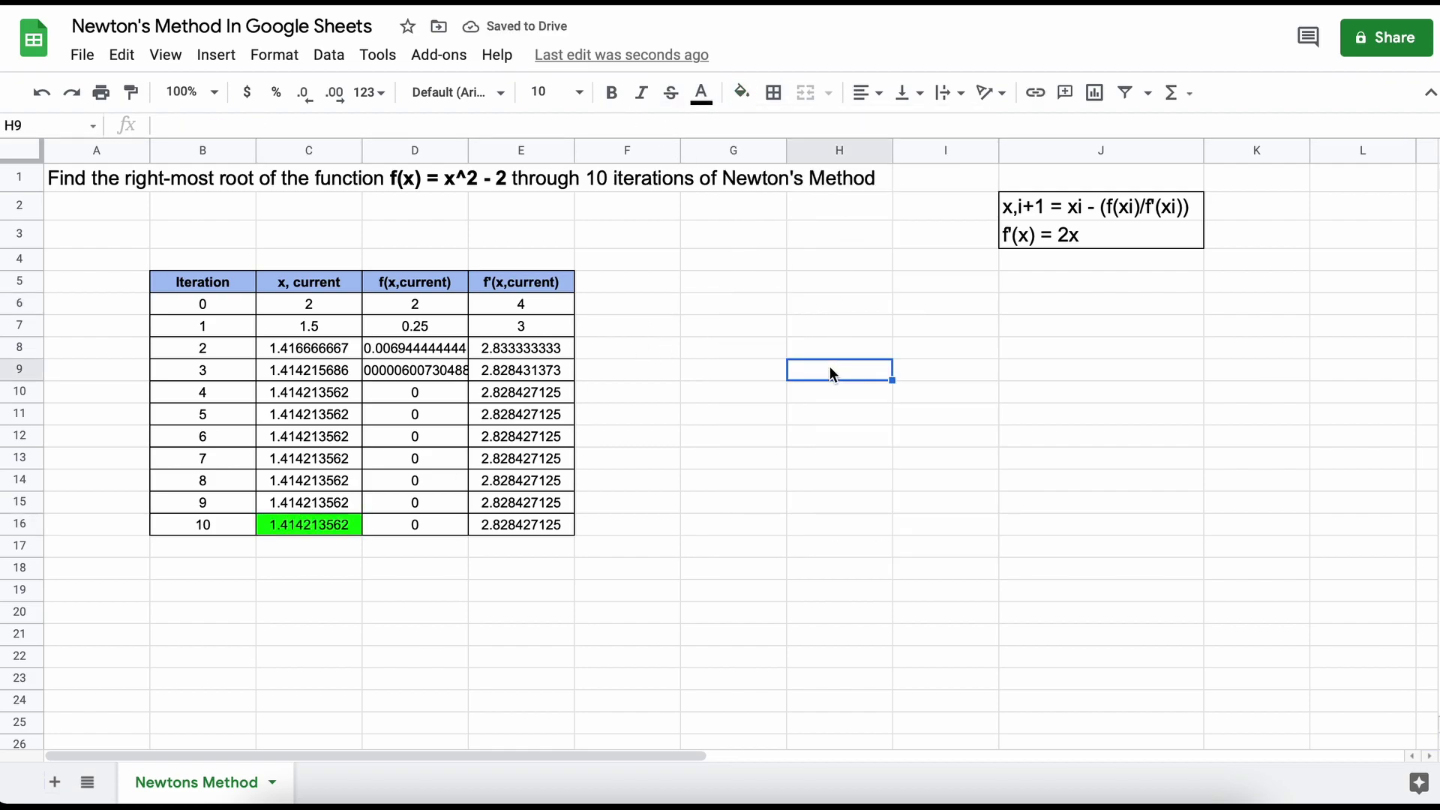